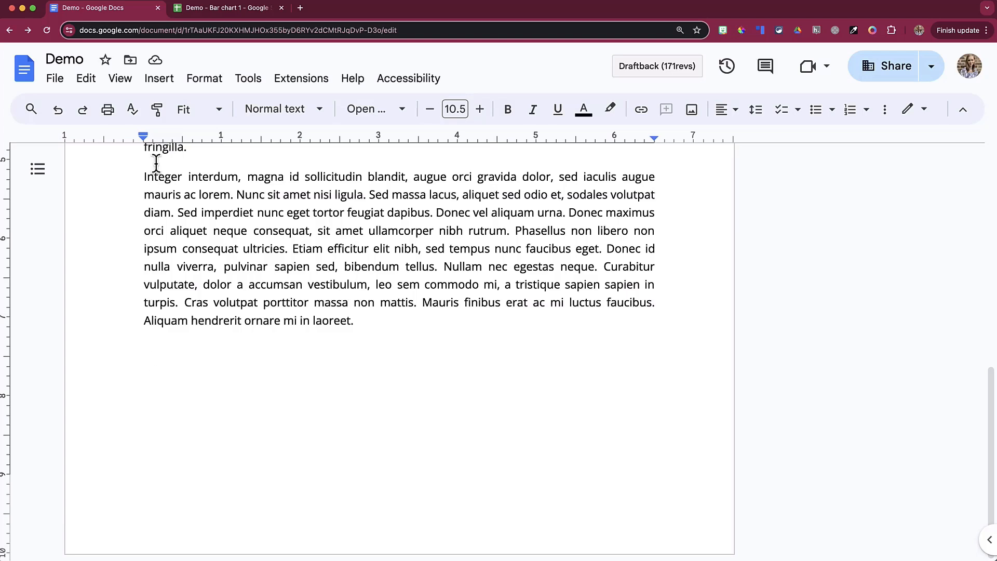
Insert an empty 4 x 3 table (four columns, three rows) below the last paragraph.
left_click(162, 84)
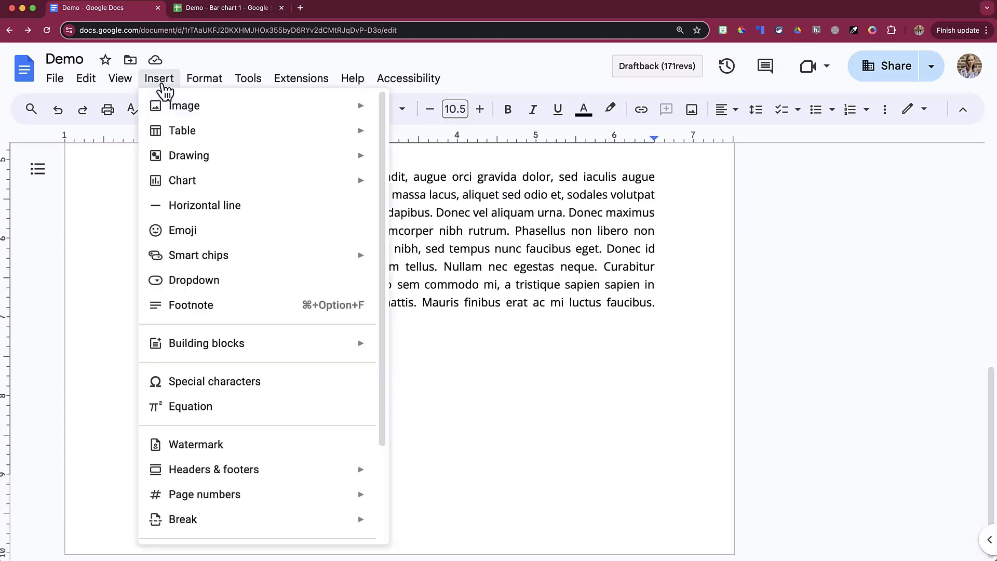
mouse_move(213, 136)
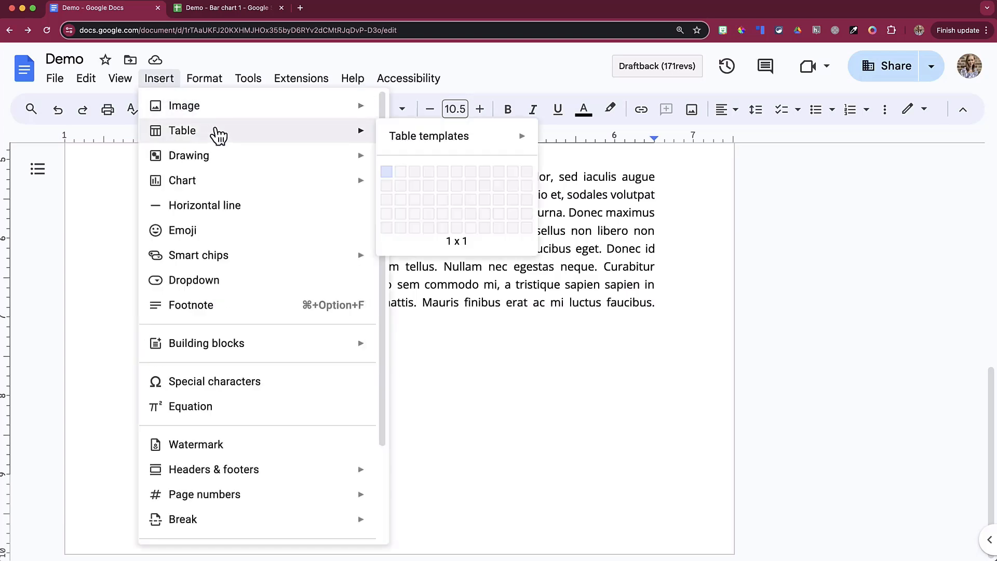
mouse_move(452, 142)
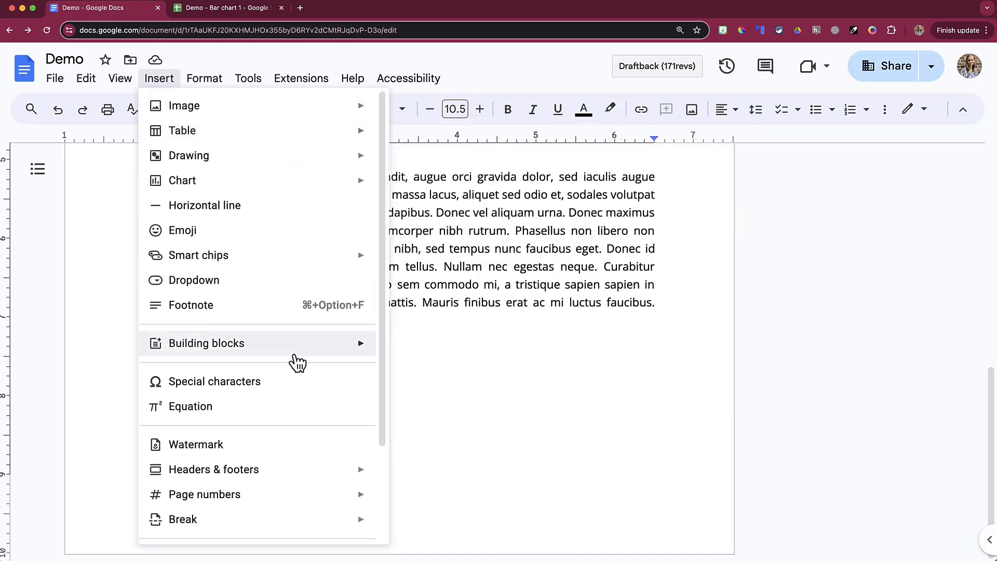
mouse_move(300, 351)
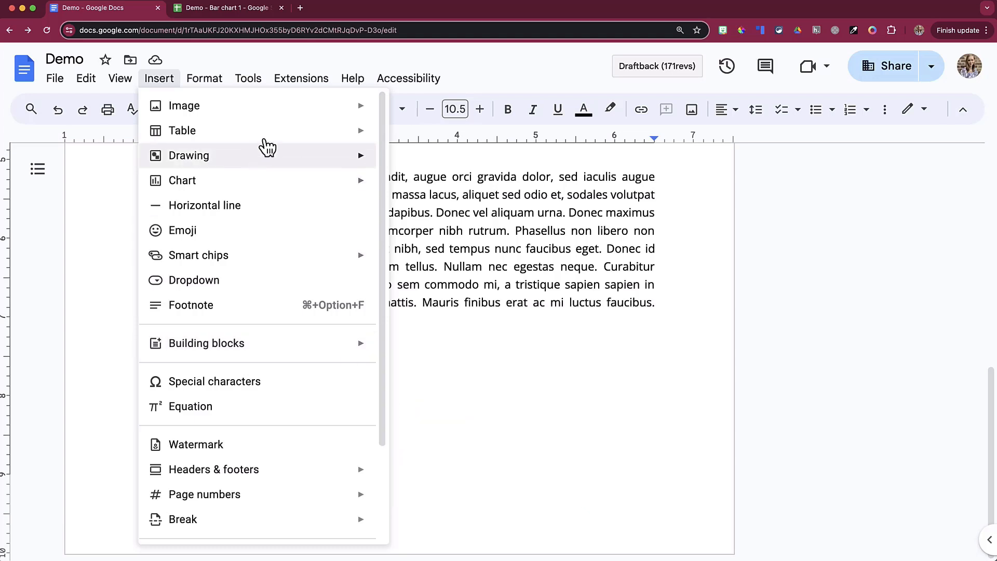
mouse_move(271, 142)
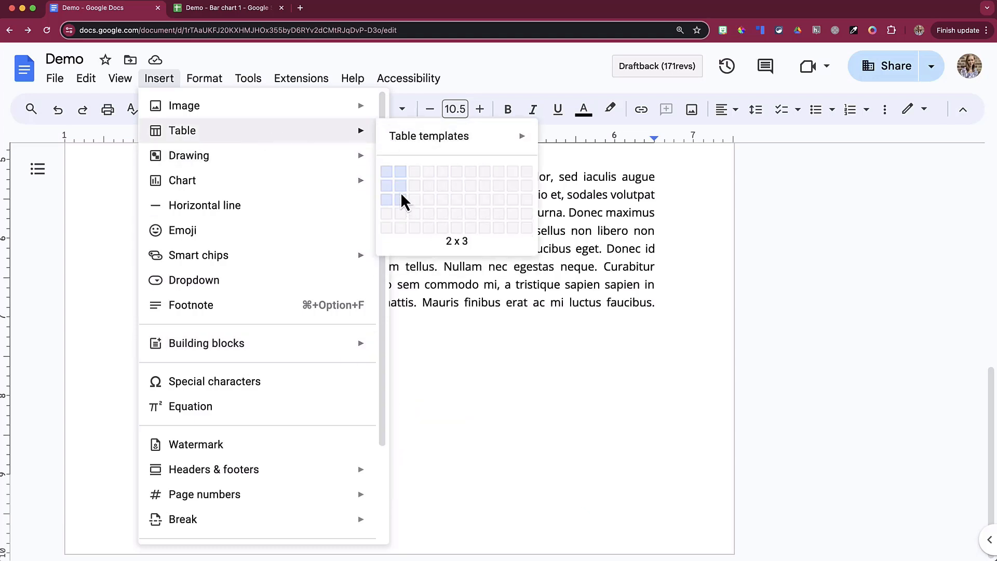
left_click(428, 204)
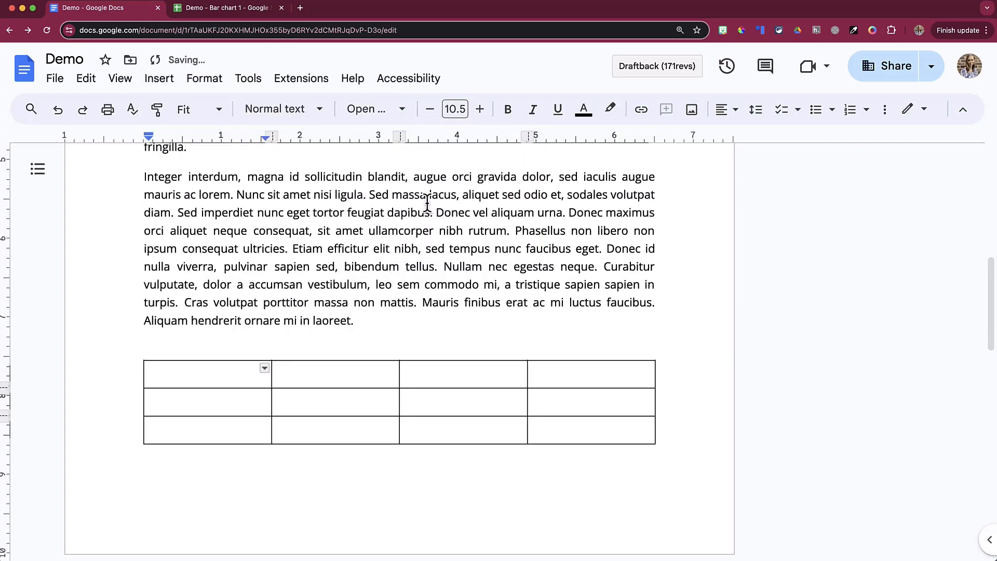
Enter 'text', '1' and '2' down the table's first column.
type("text")
key("Down")
type("1")
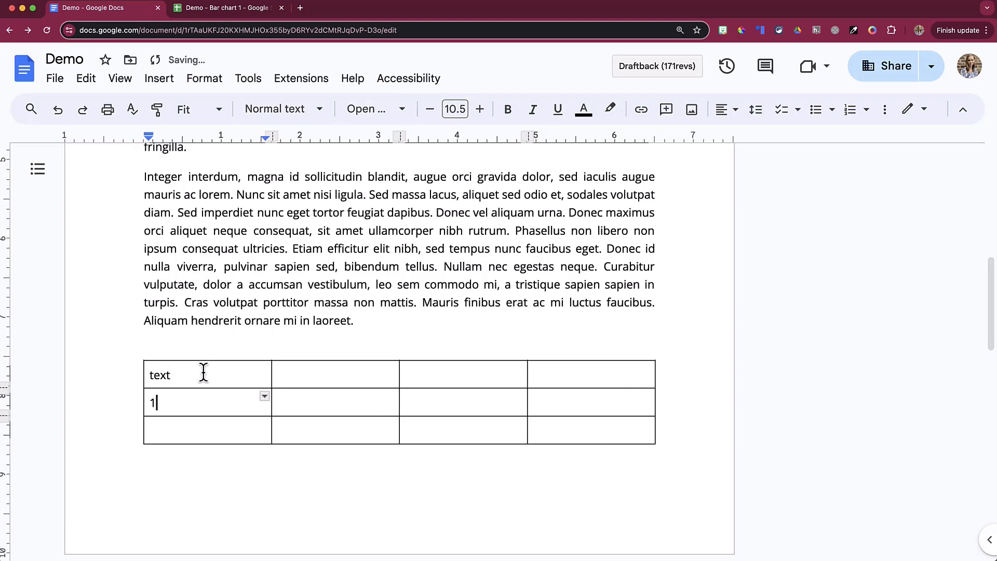
key("Down")
type("2")
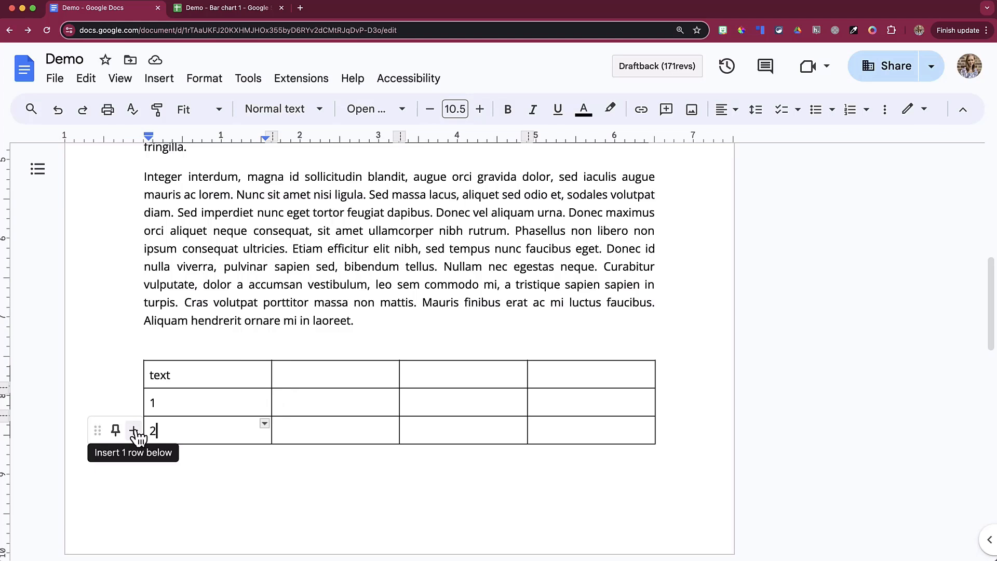
Move the 2 row above the 1 row and add a row reading '3' beneath it.
left_click_drag(99, 434, 98, 403)
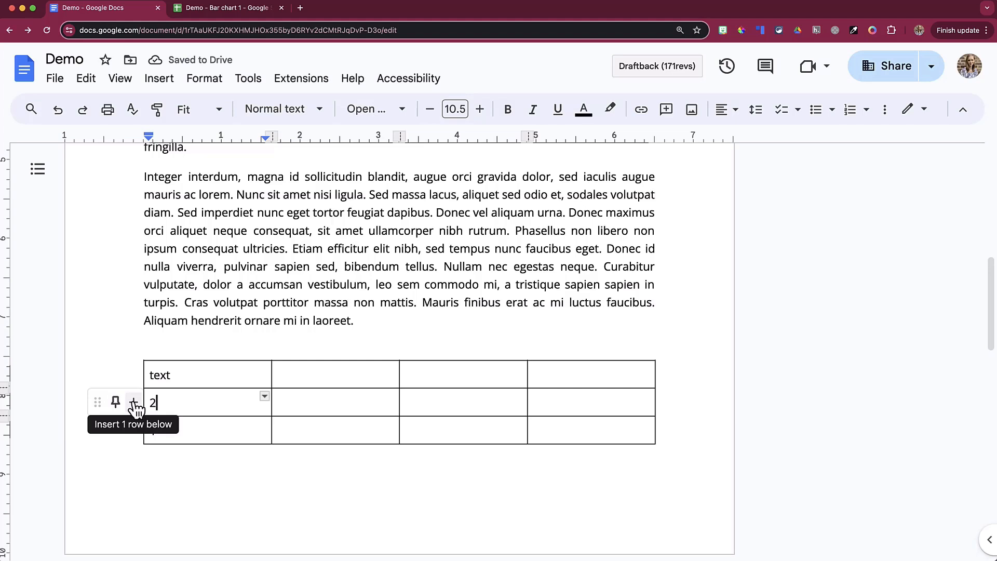
left_click(134, 402)
type("3")
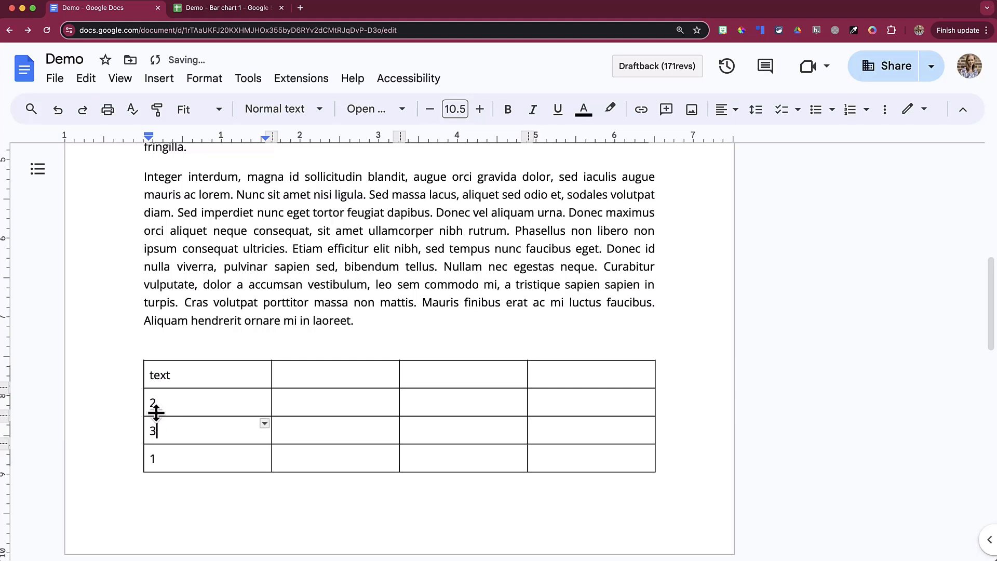
left_click(151, 375)
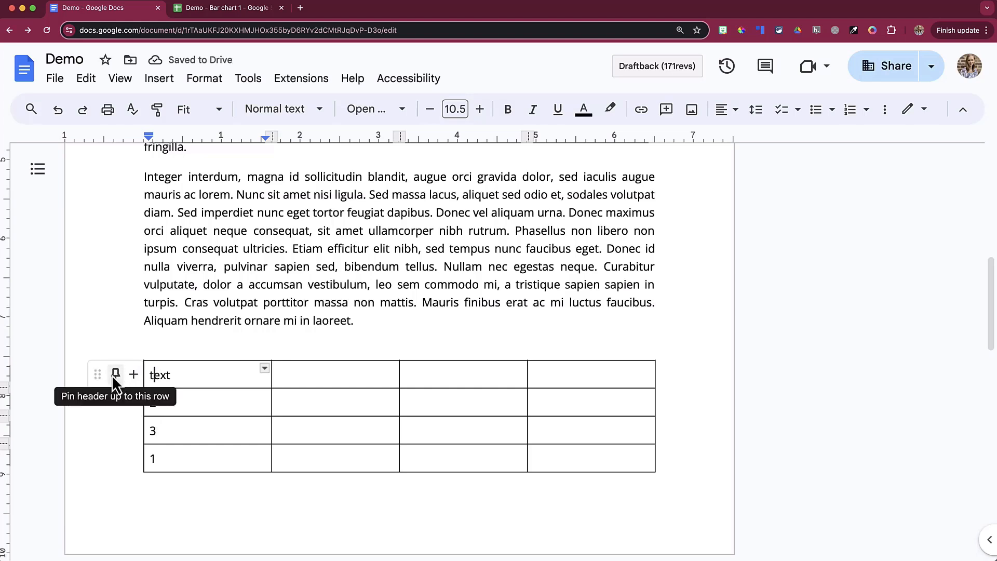
Pin the top row as the table header and type a, b, c into column two.
left_click(115, 375)
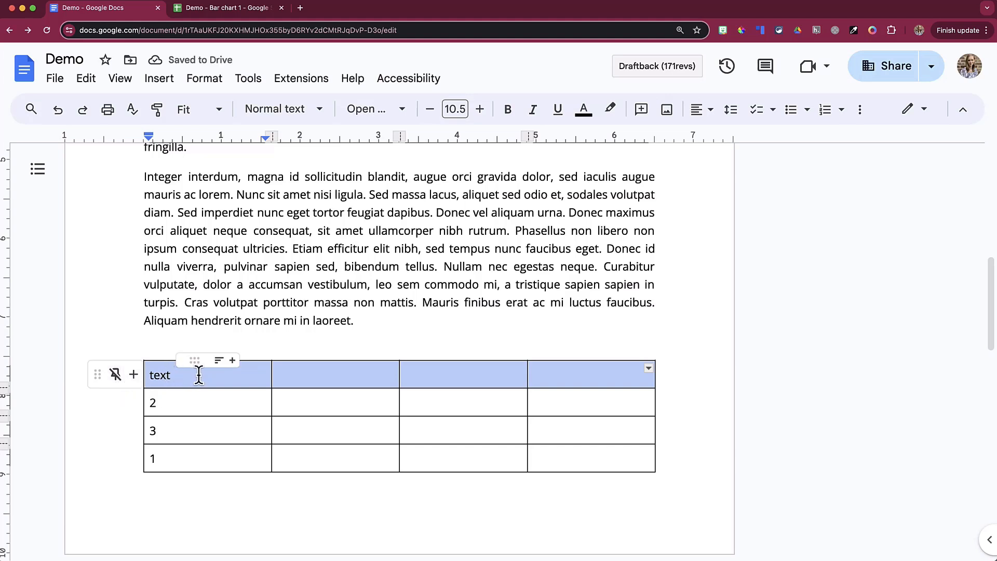
left_click(295, 399)
type("a")
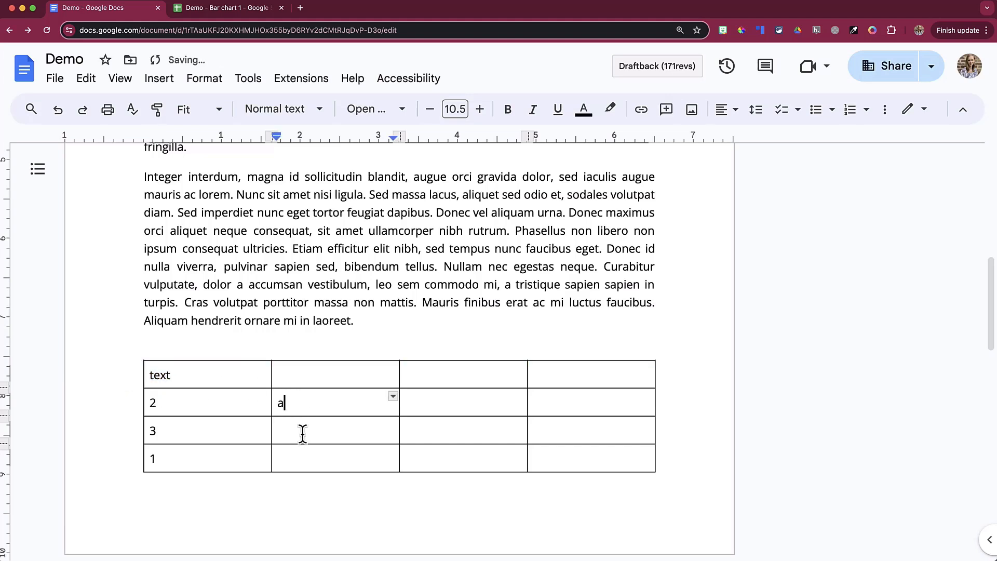
left_click(302, 432)
type("b")
left_click(304, 457)
type("c")
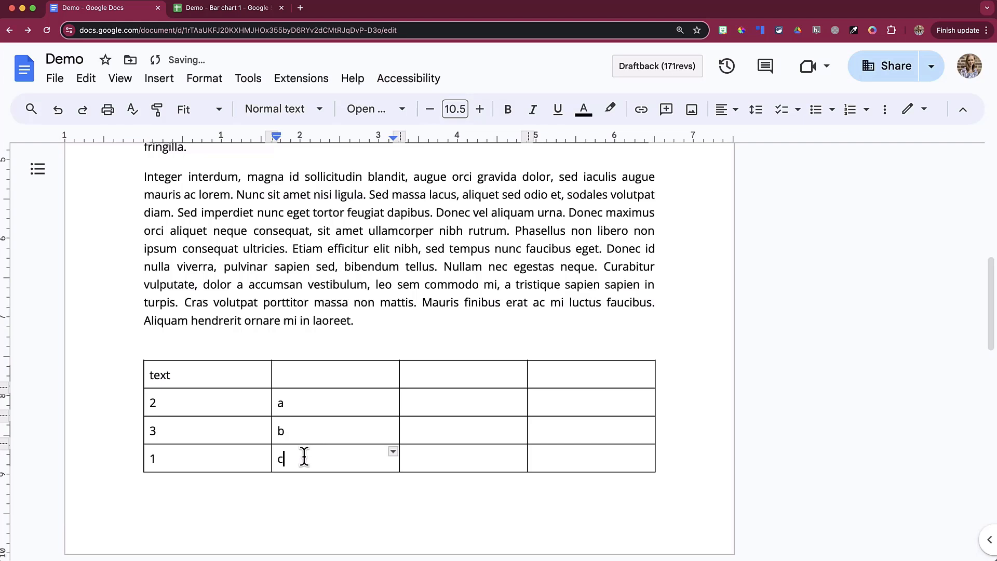
Move the caret along the header row from the 'text' cell to the empty third column.
double_click(228, 378)
left_click(177, 377)
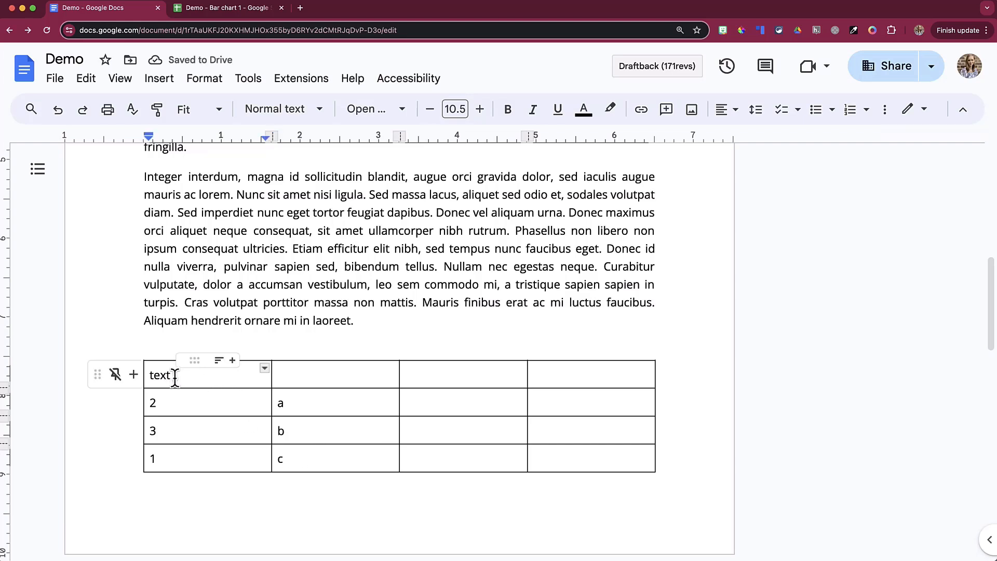
mouse_move(588, 381)
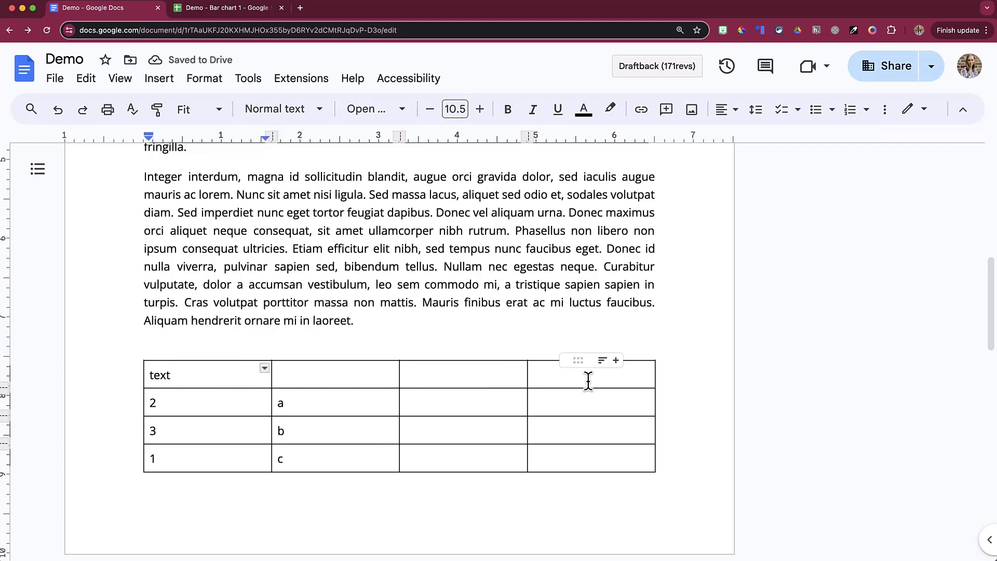
left_click(459, 375)
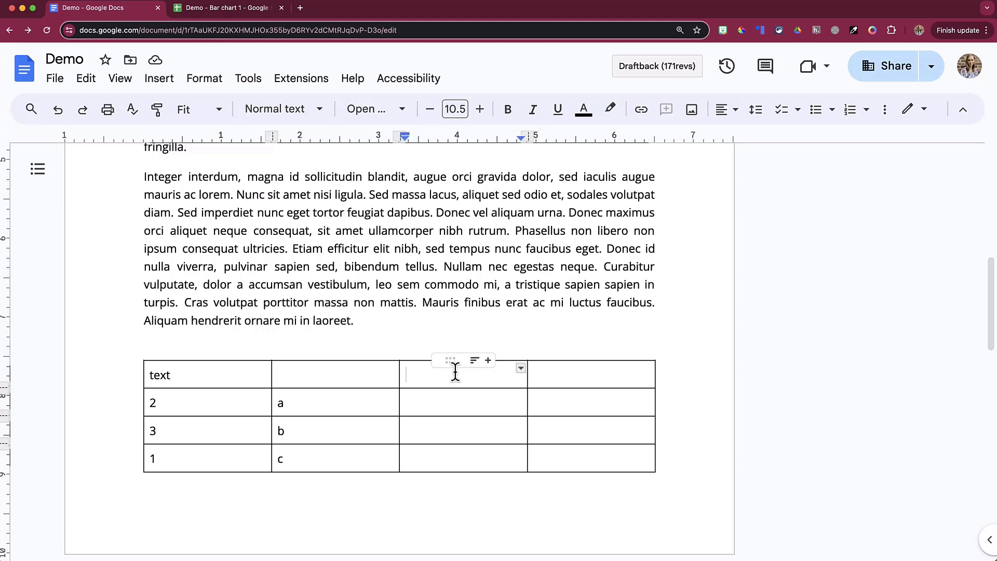
left_click_drag(450, 370, 429, 363)
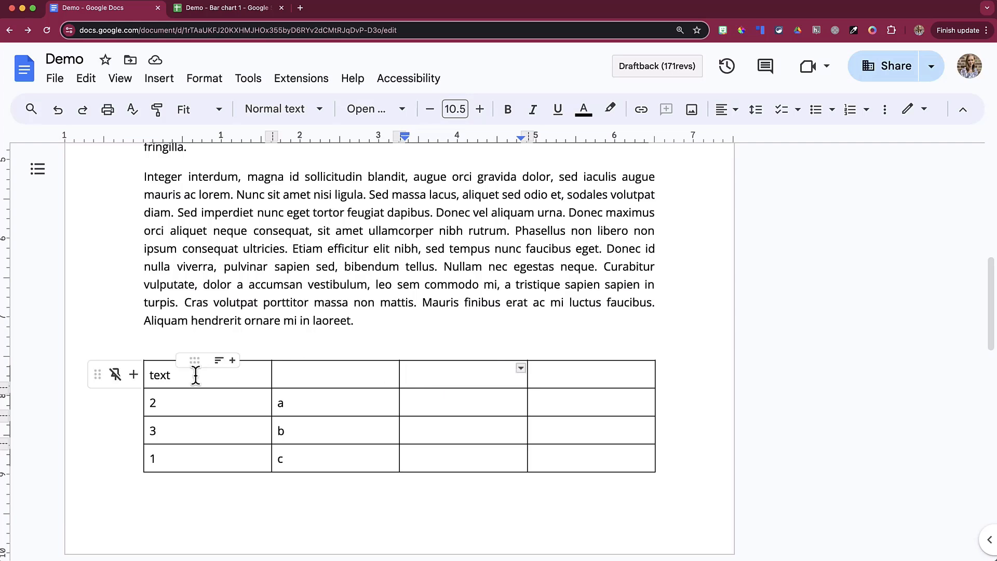
left_click(165, 374)
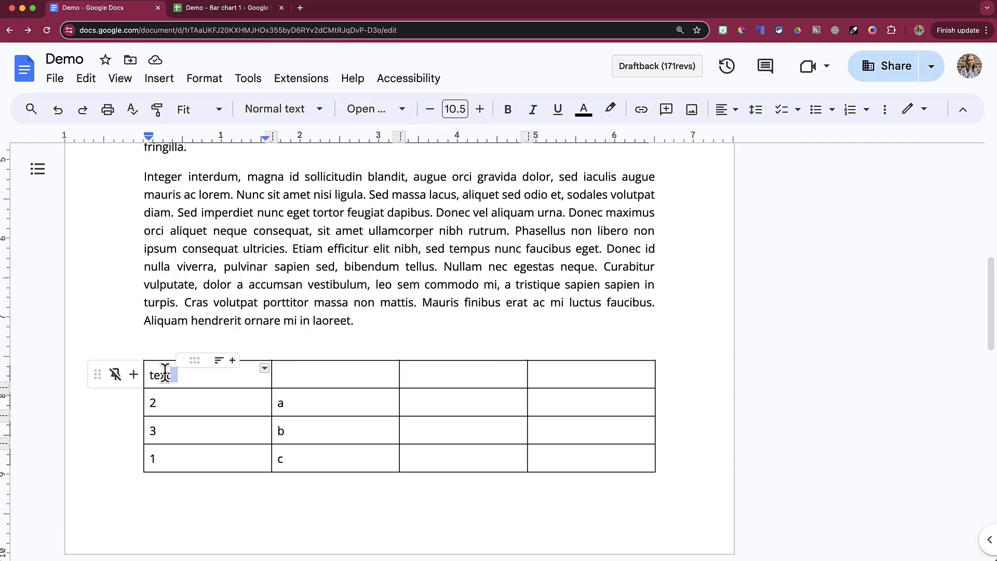
Sort the table ascending so rows read 1 c, 2 a, 3 b under the header.
left_click(219, 362)
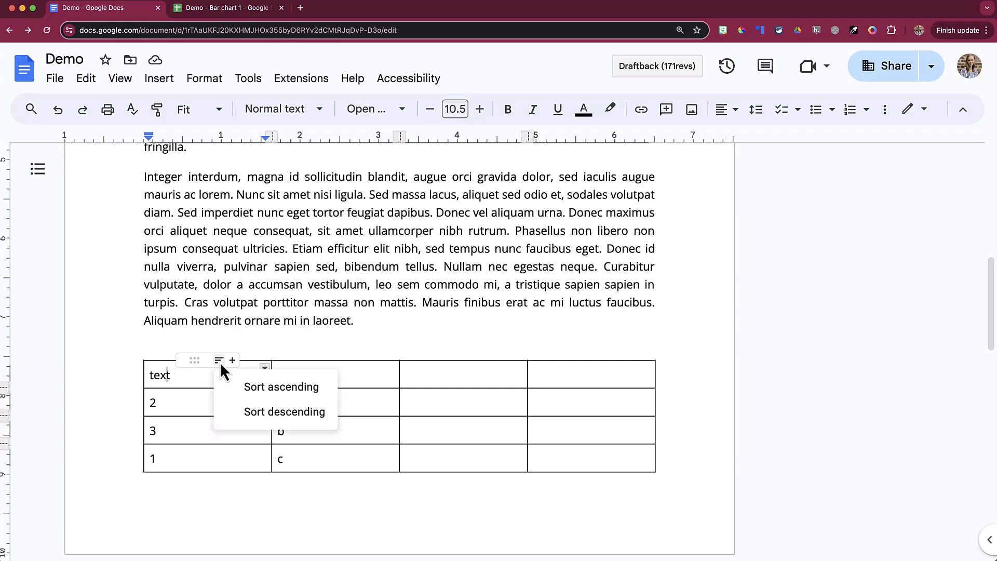
left_click(248, 390)
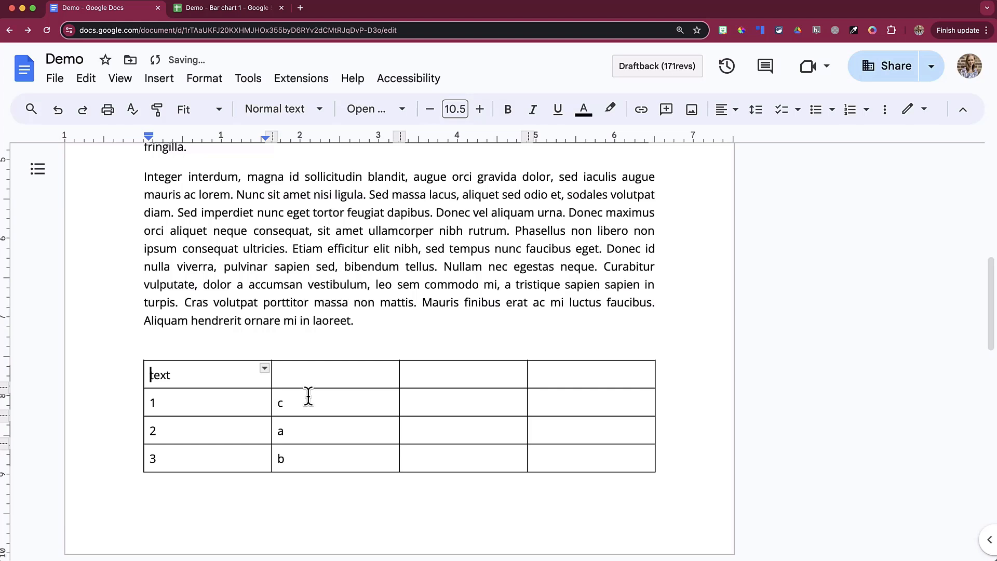
double_click(204, 461)
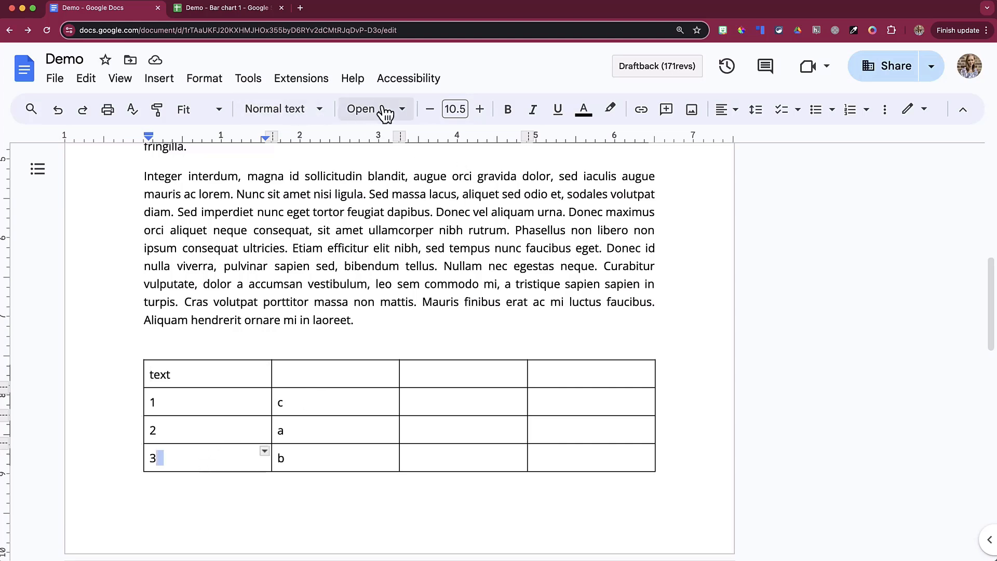
Apply the top-right quick layout in Table options, with text wrapping around the table.
left_click(885, 110)
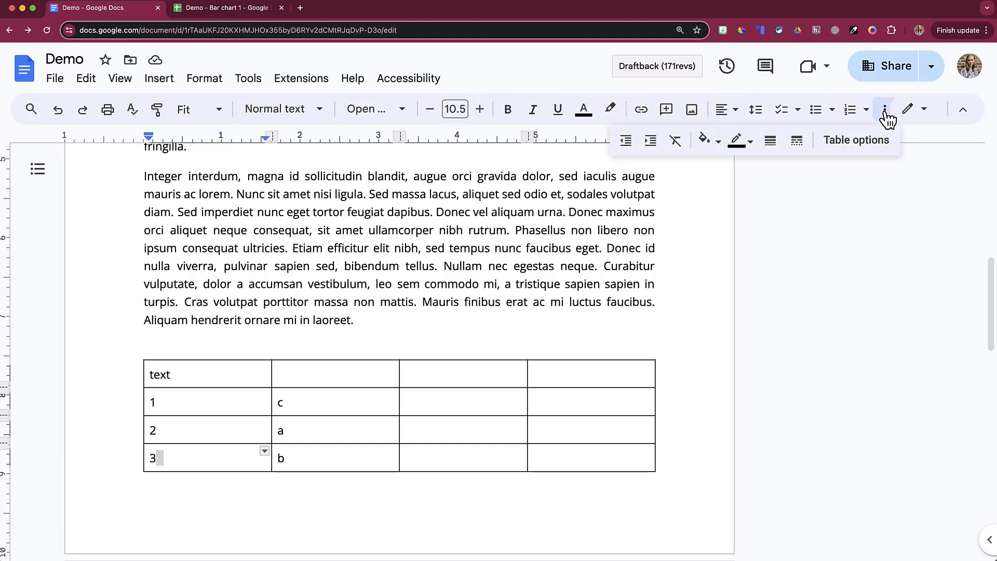
left_click(861, 148)
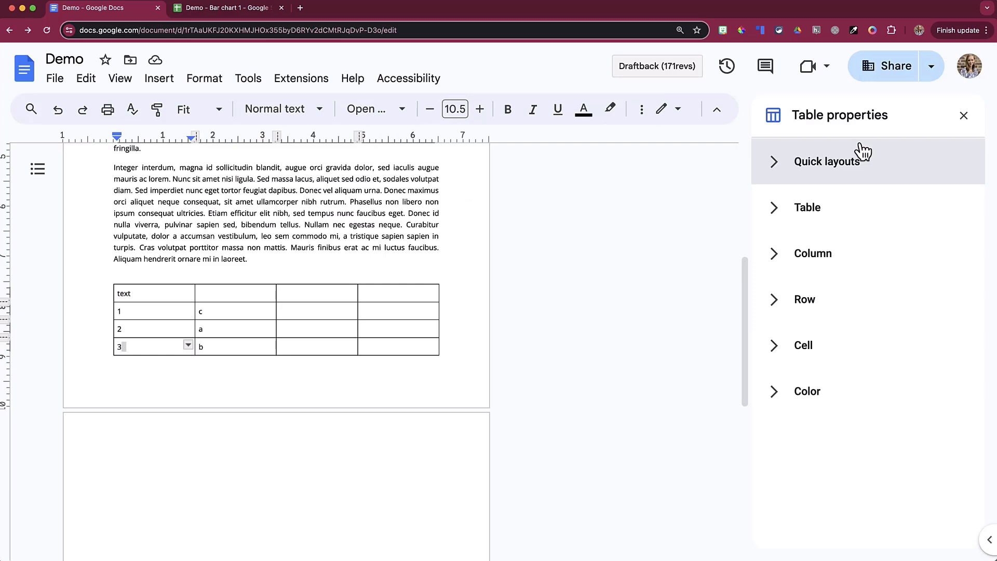
left_click(781, 169)
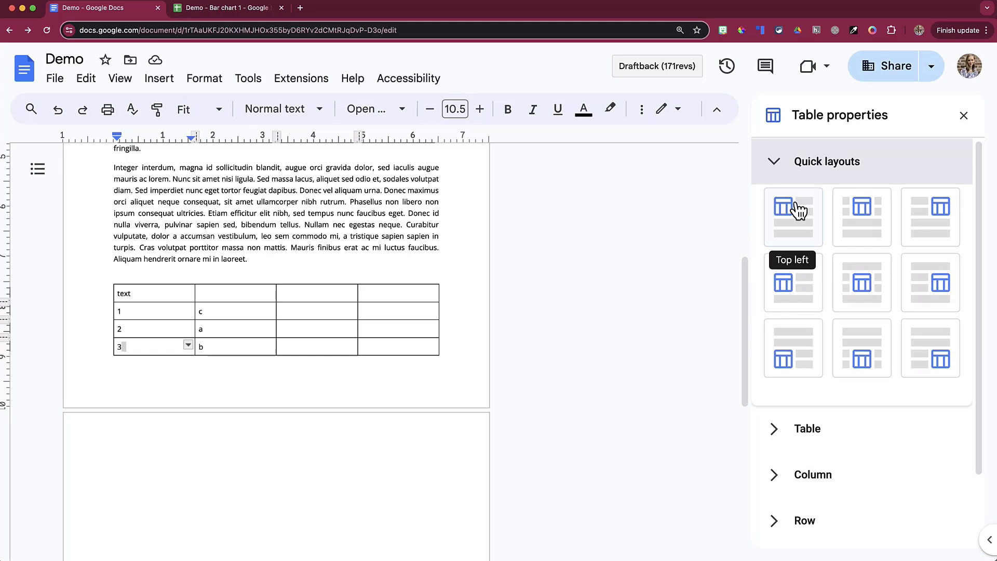
left_click(798, 211)
left_click(925, 227)
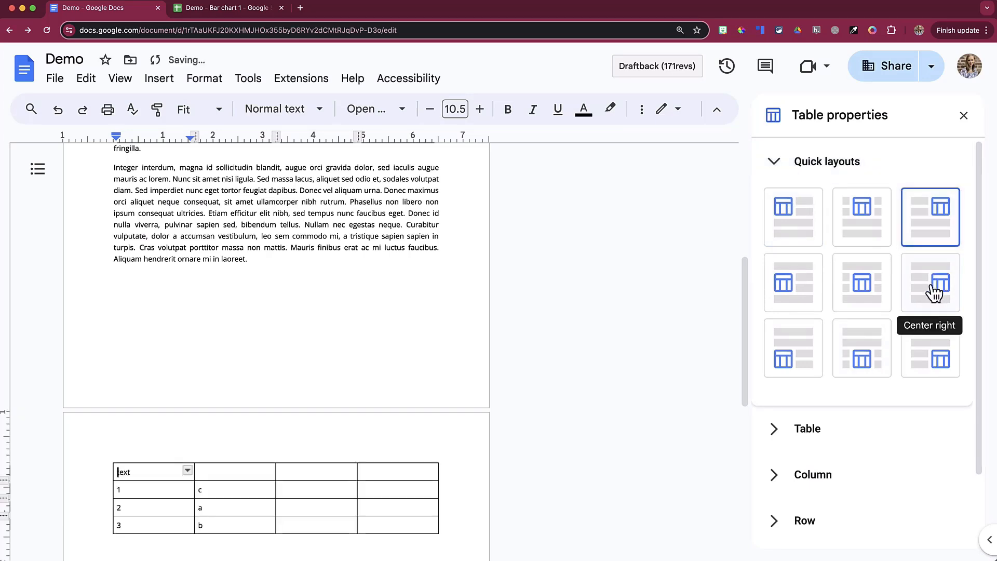
scroll(885, 325, "down", 2)
left_click(773, 342)
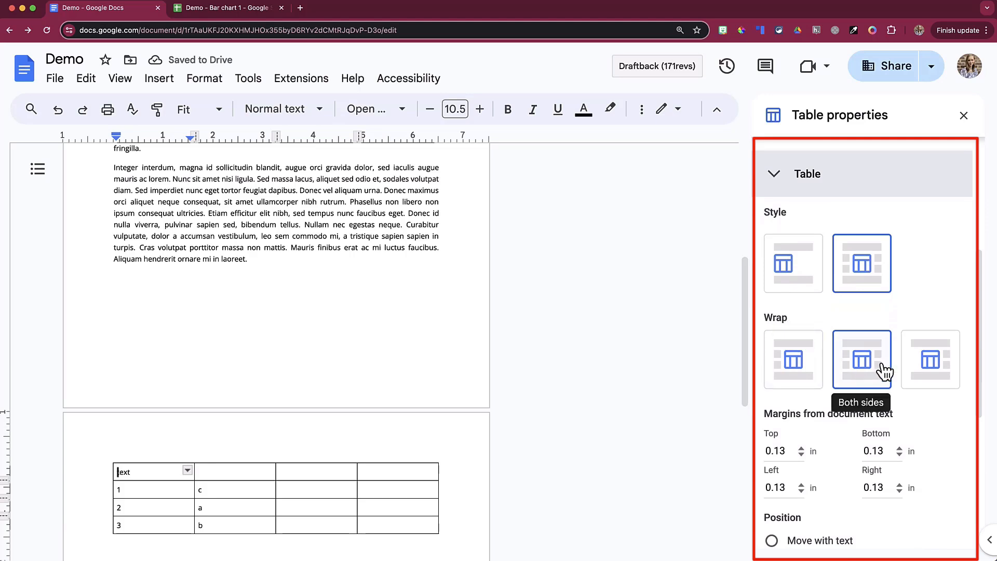
Reveal the Column, Row and Cell settings: 1.625 in width, one pinned header row, top alignment.
scroll(882, 368, "down", 3)
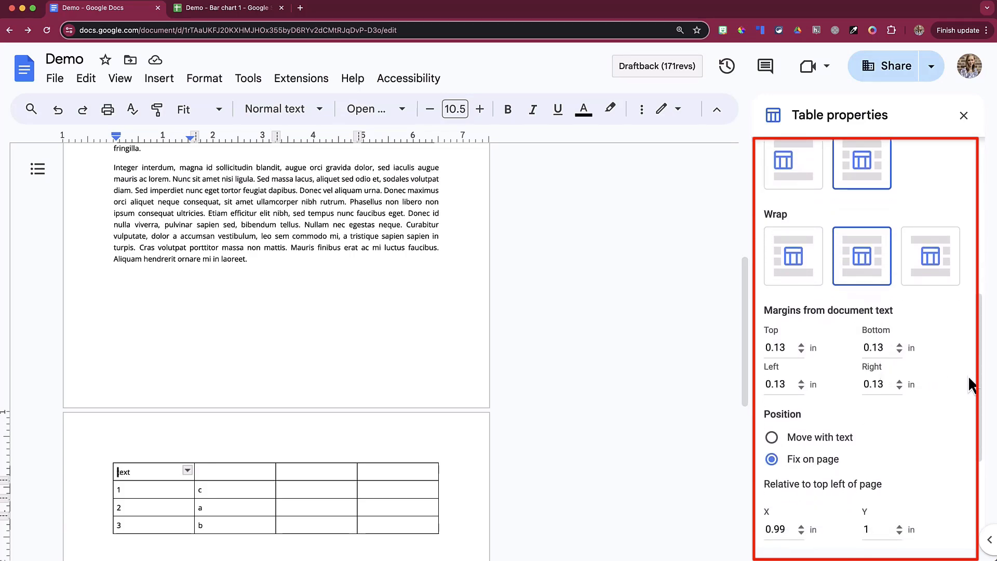
scroll(958, 376, "down", 4)
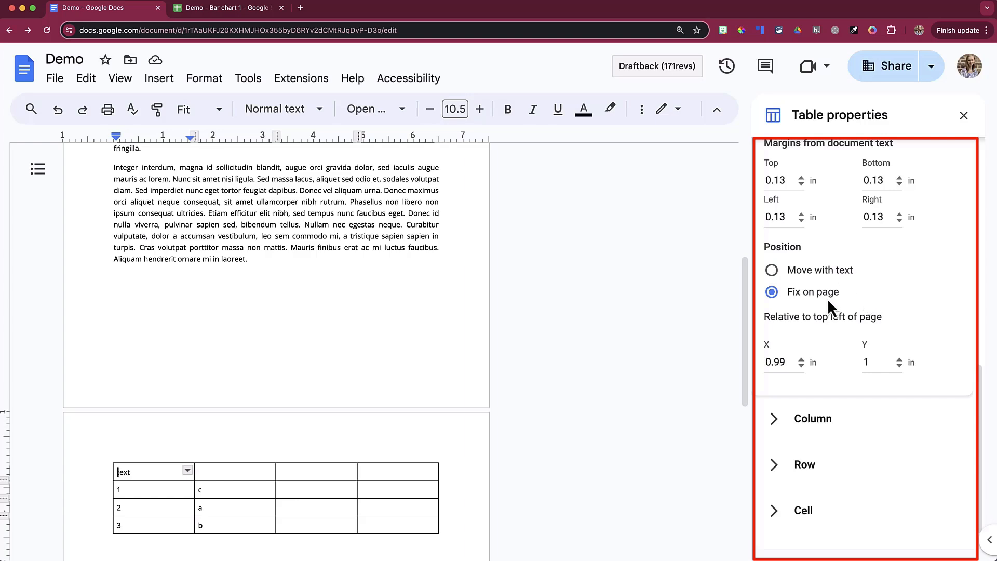
scroll(828, 301, "down", 1)
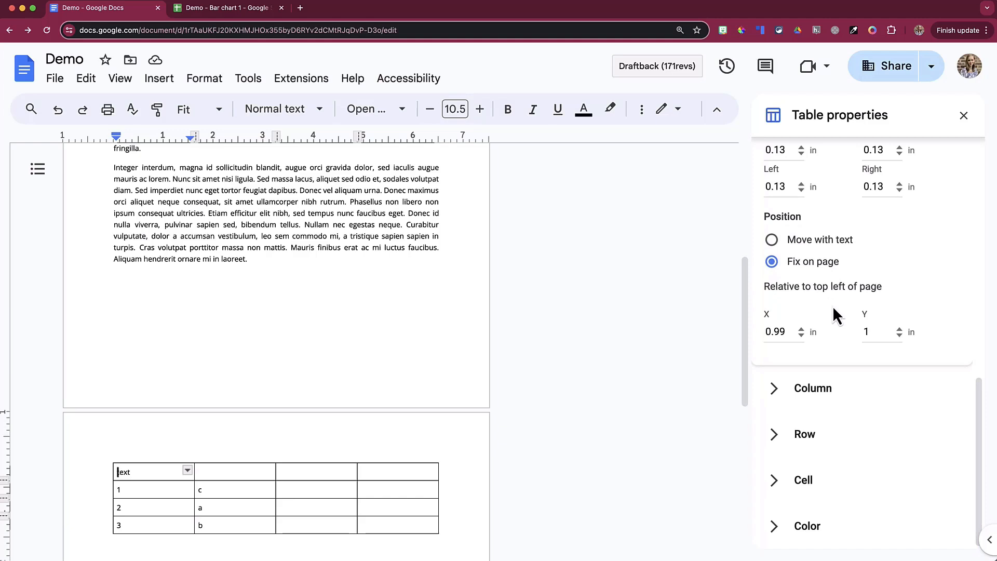
left_click(780, 393)
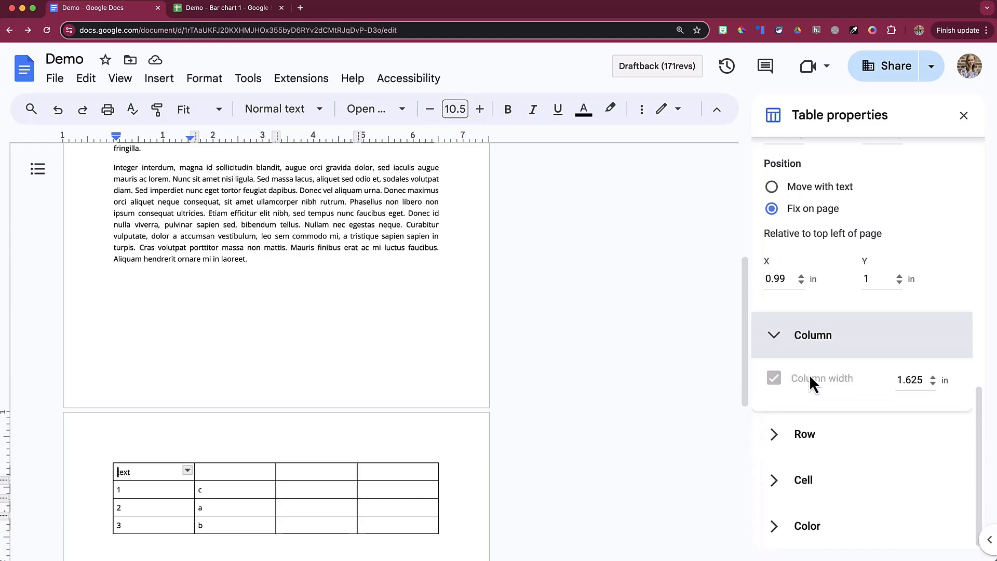
left_click(777, 438)
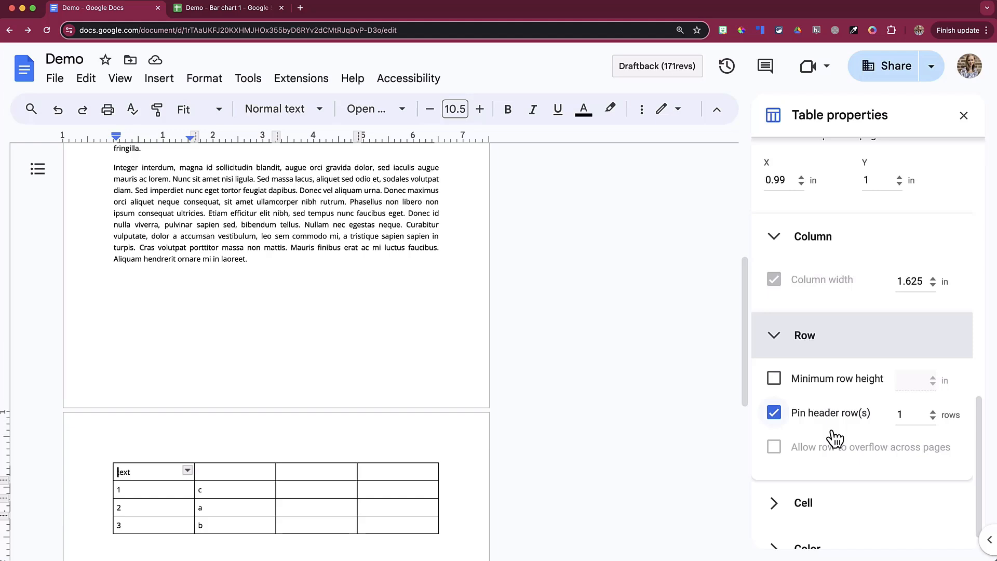
scroll(864, 397, "down", 1)
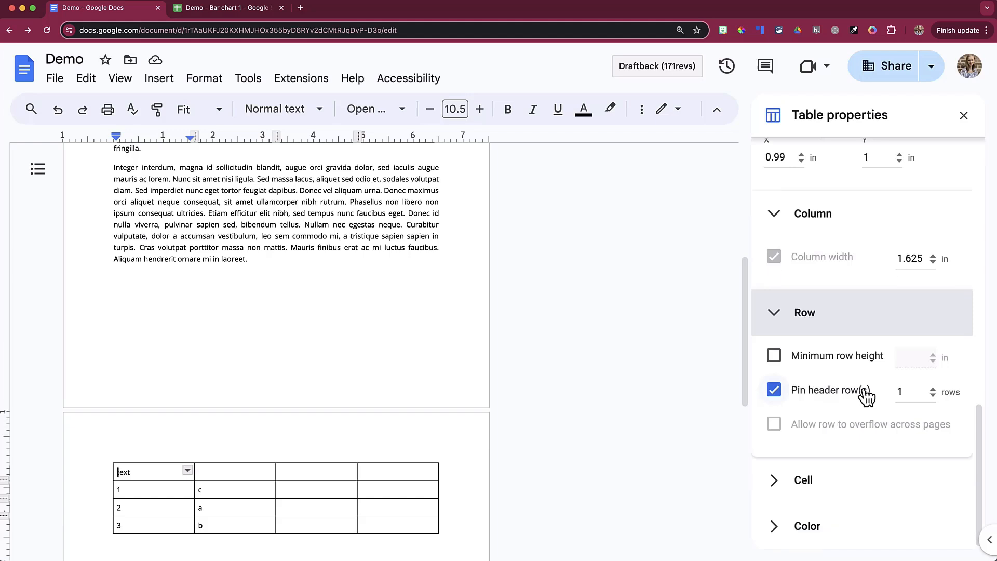
left_click(796, 483)
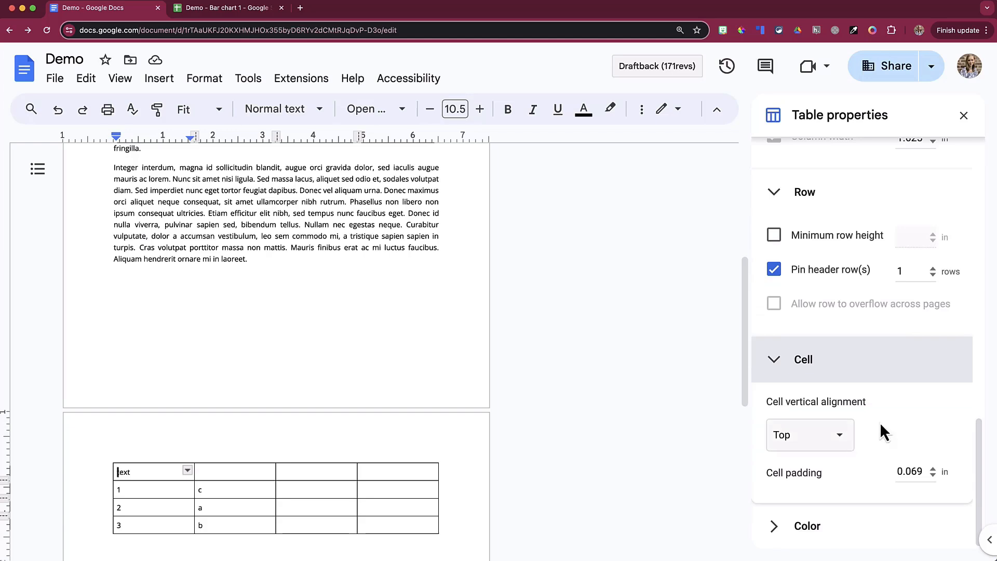
Try a 3 pt dark red table border, undo it, then check the cell background colours.
left_click(803, 527)
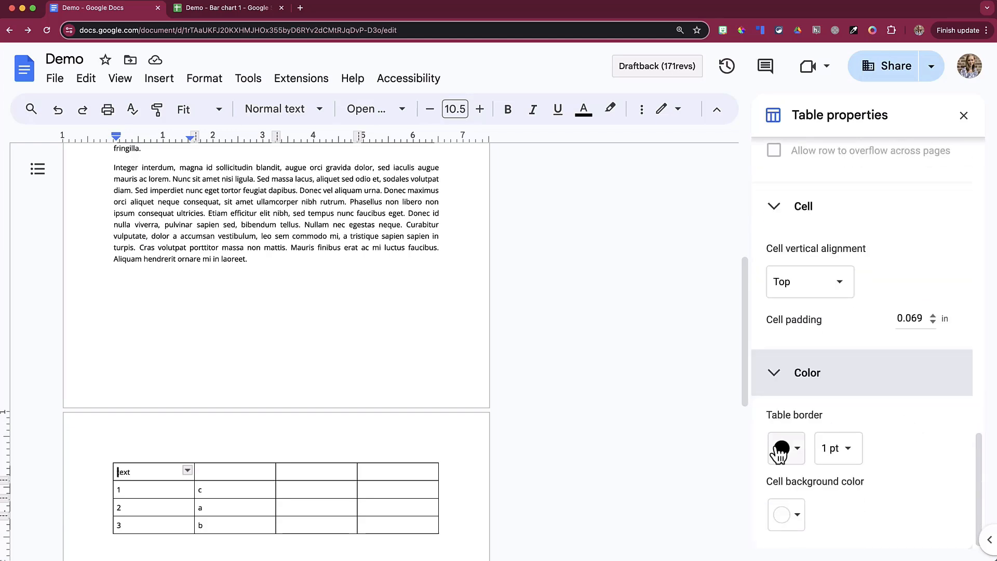
left_click(782, 448)
left_click(803, 361)
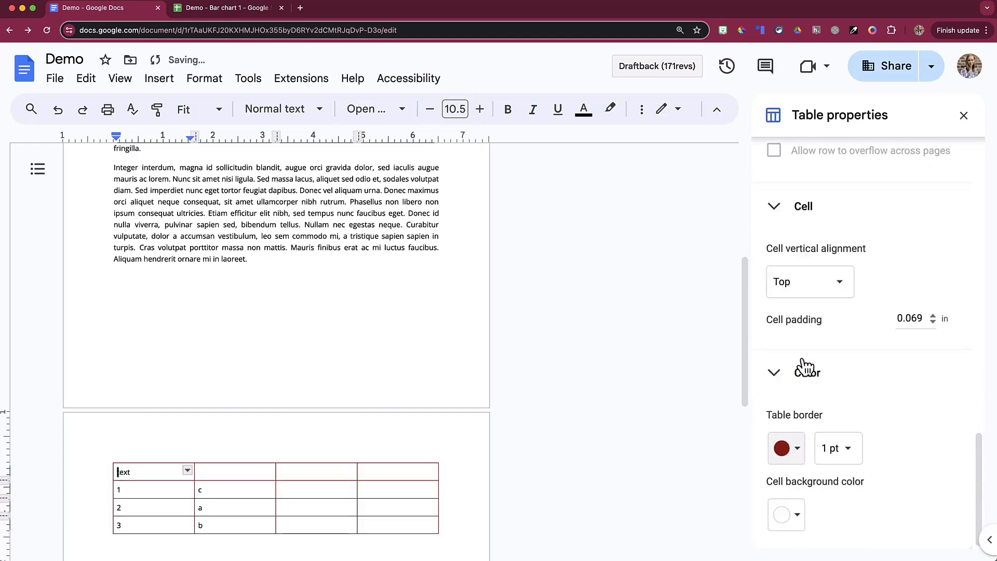
left_click(846, 445)
left_click(854, 519)
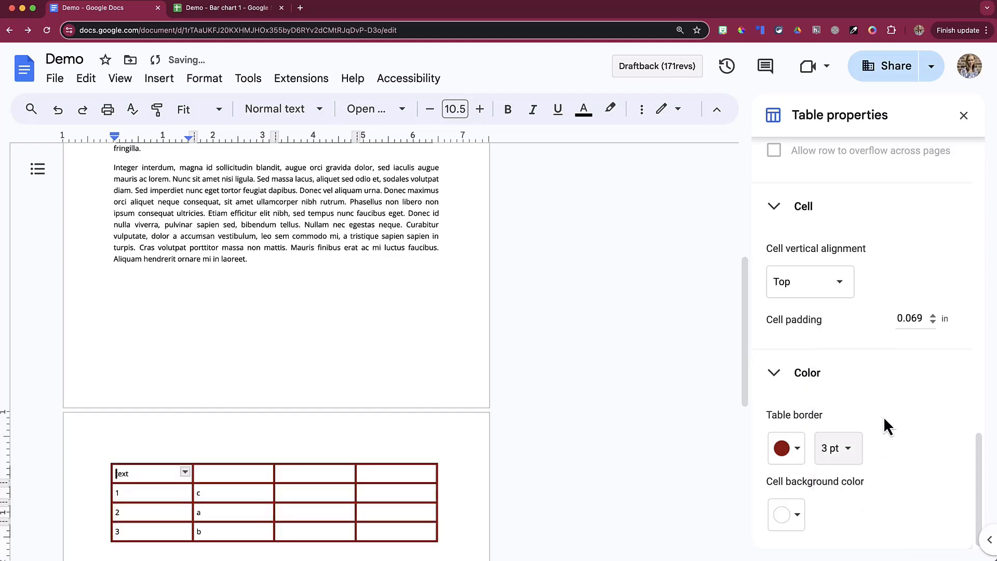
key("super+z")
key("super+z")
left_click(786, 519)
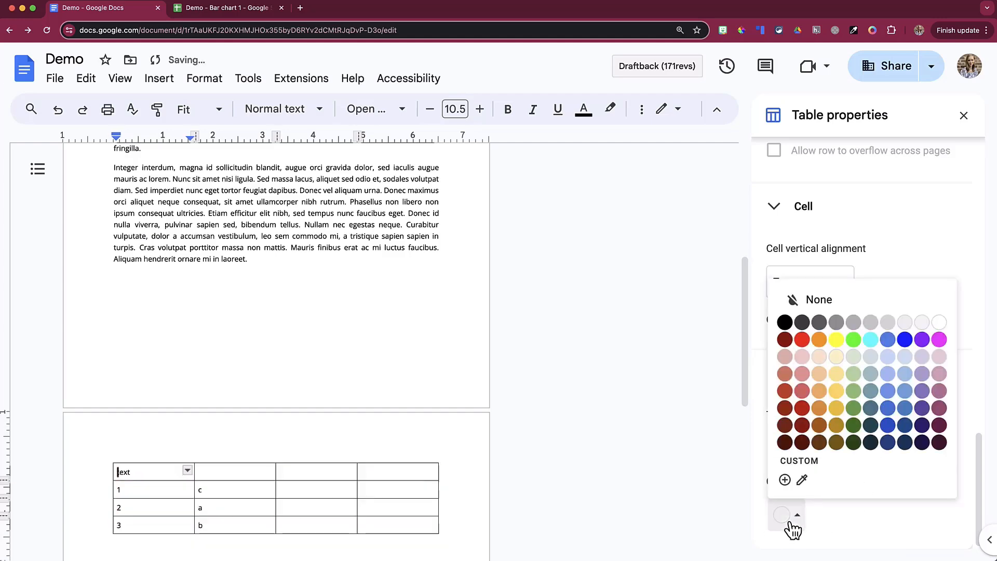
left_click(836, 357)
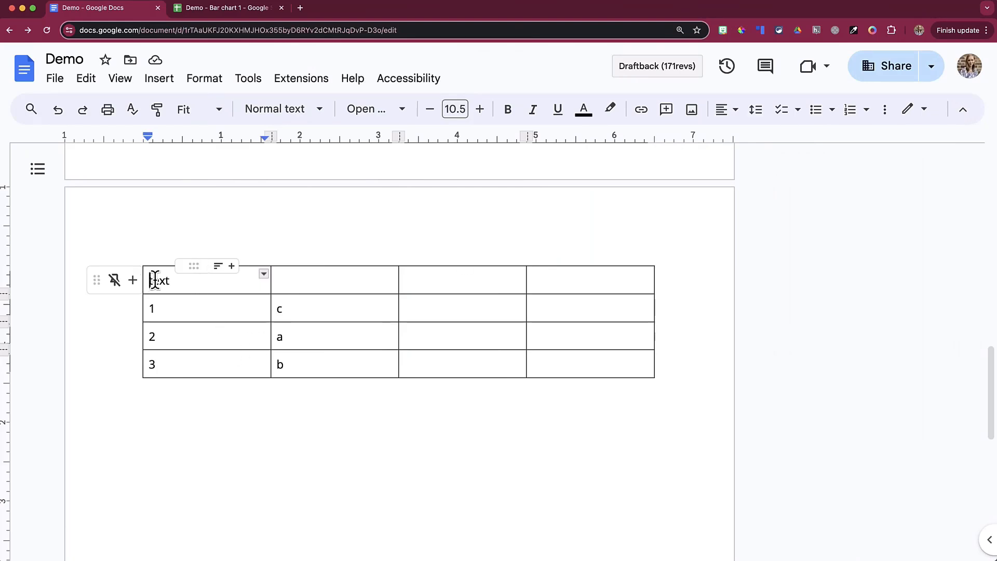
Select the top-left six cells and fill them light tan.
left_click(884, 110)
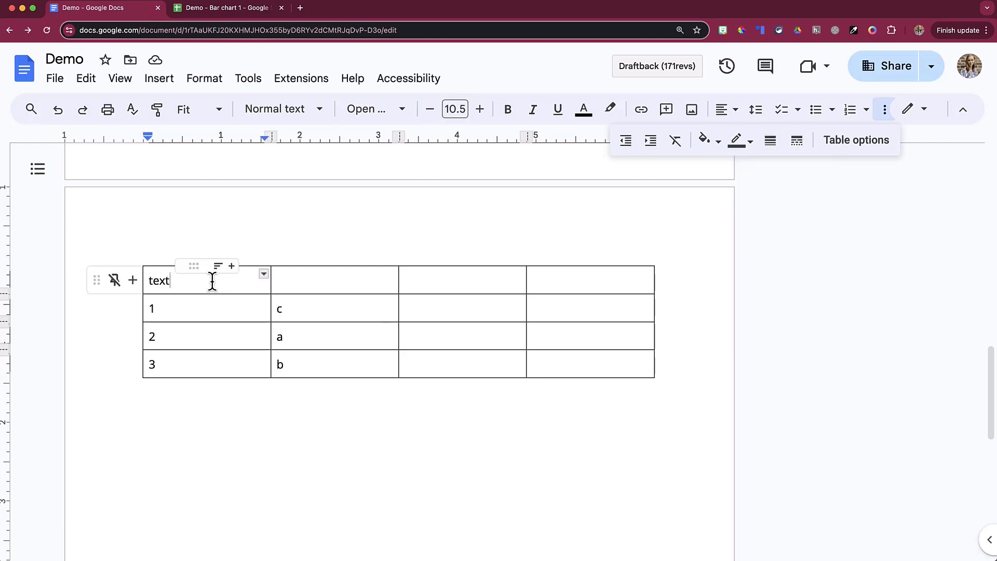
left_click_drag(211, 280, 471, 310)
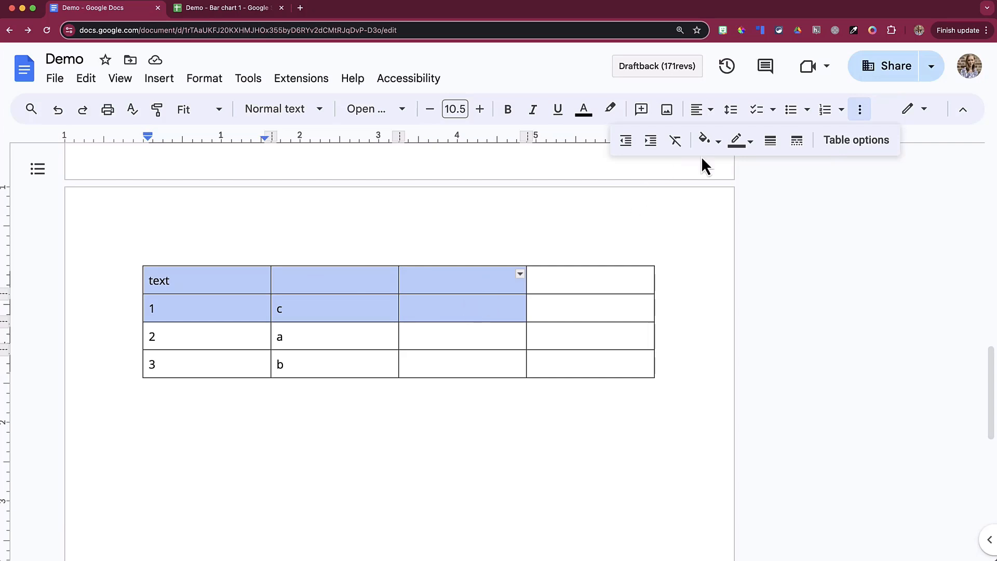
left_click(709, 142)
left_click(763, 240)
Give the selected cells red, 3 pt, dotted borders.
left_click(739, 141)
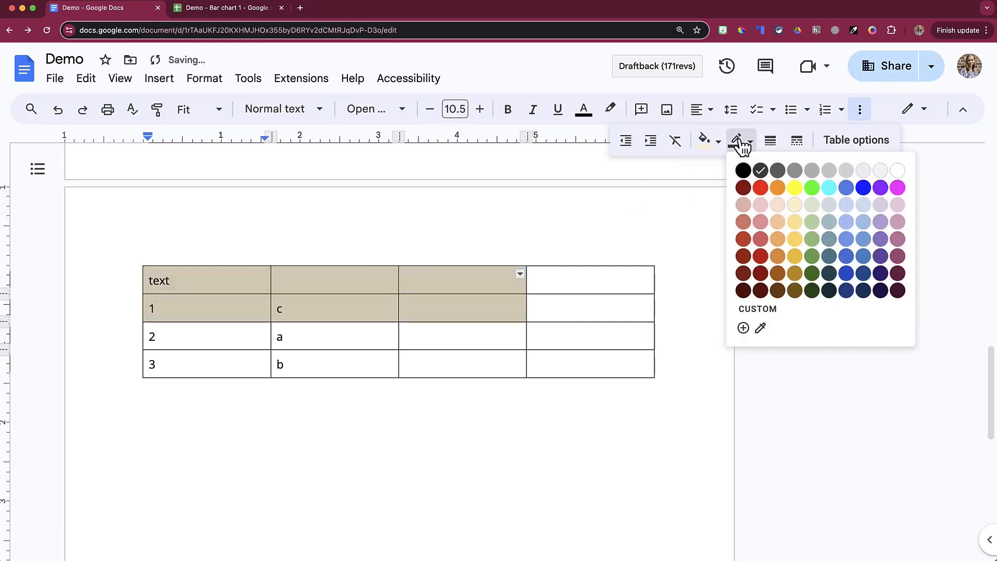
left_click(761, 187)
left_click(772, 141)
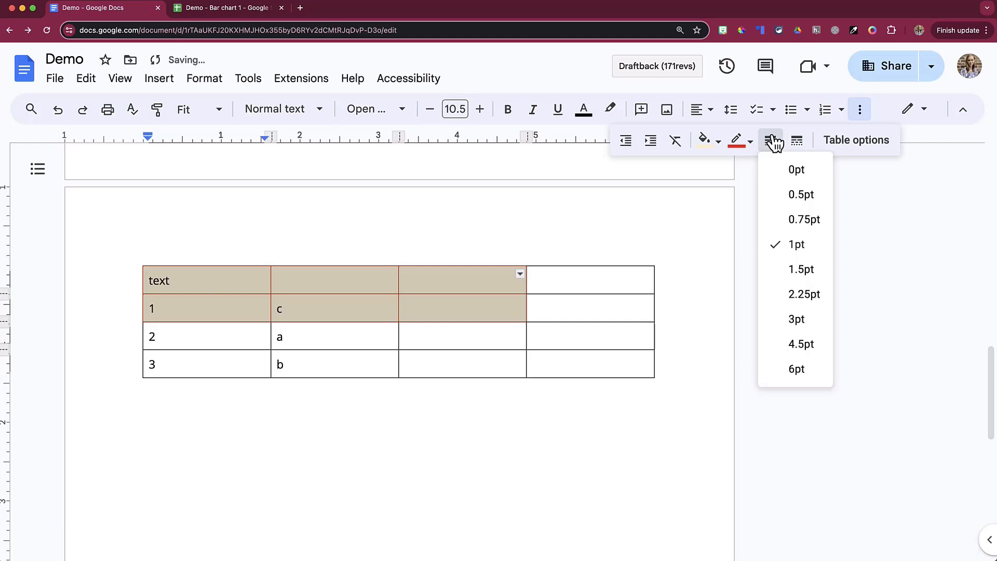
left_click(796, 319)
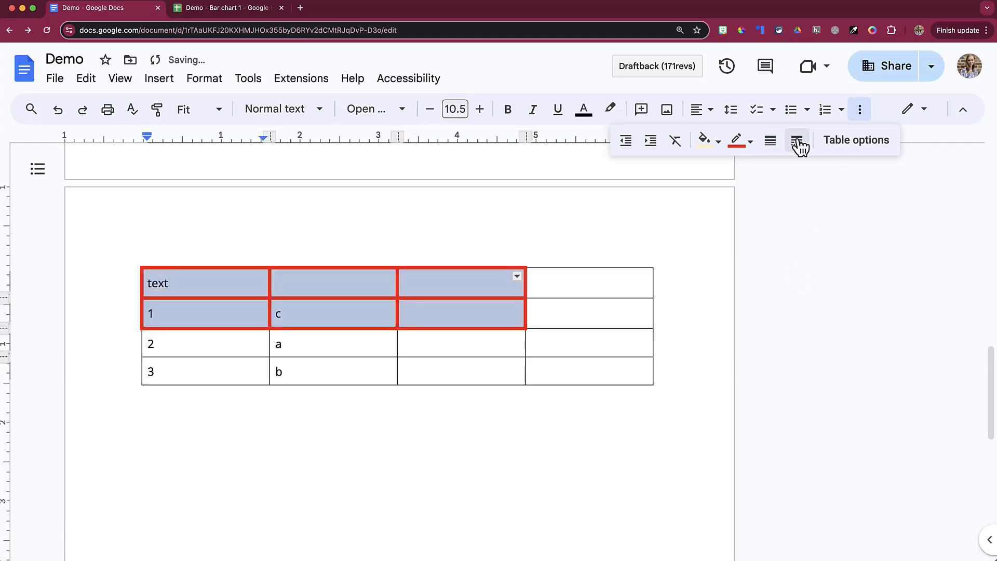
left_click(800, 147)
left_click(825, 210)
left_click(561, 314)
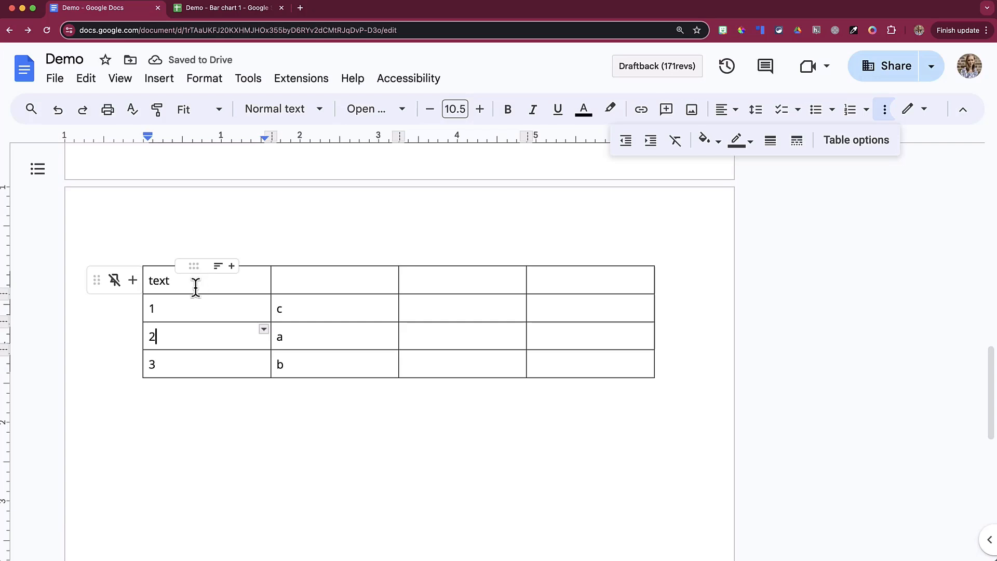
left_click(194, 293)
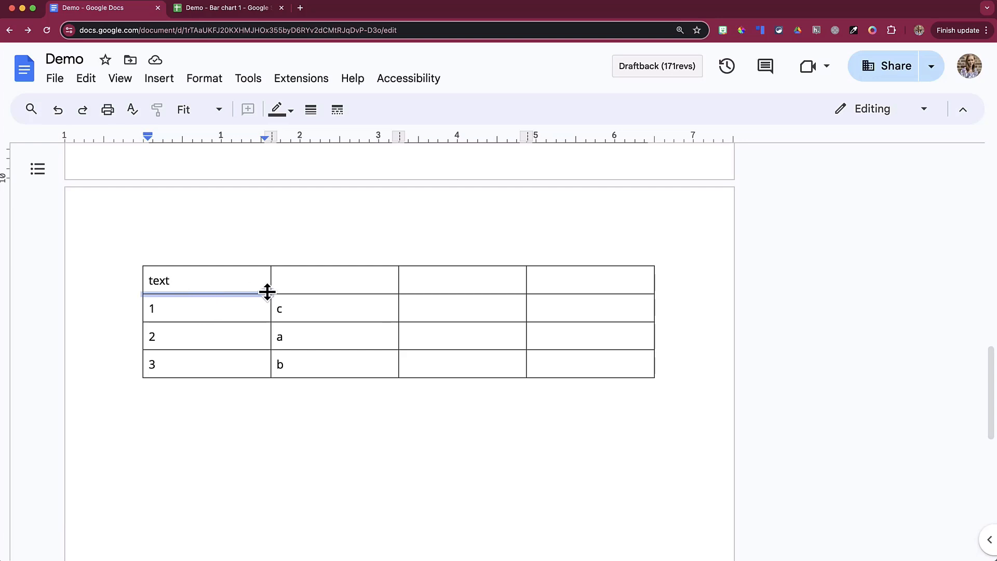
Make the border under the header row dark blue, 3 pt and dashed.
left_click_drag(307, 294, 564, 293)
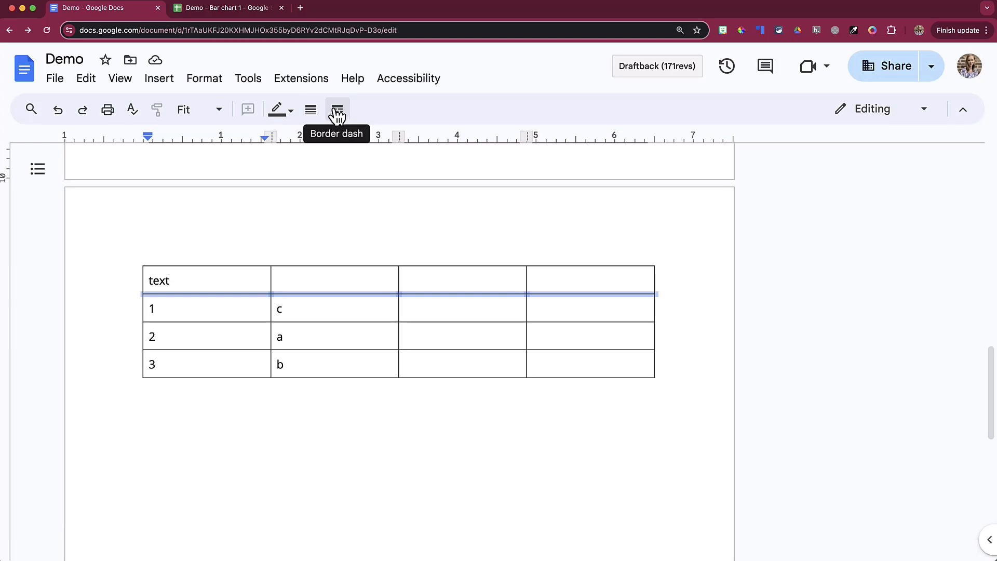
left_click(287, 114)
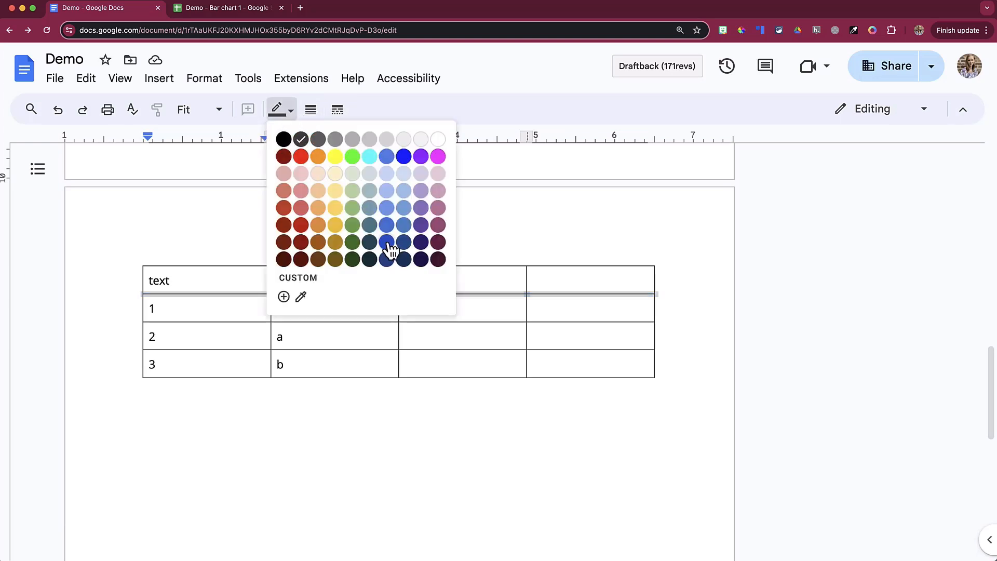
left_click(387, 241)
left_click(310, 109)
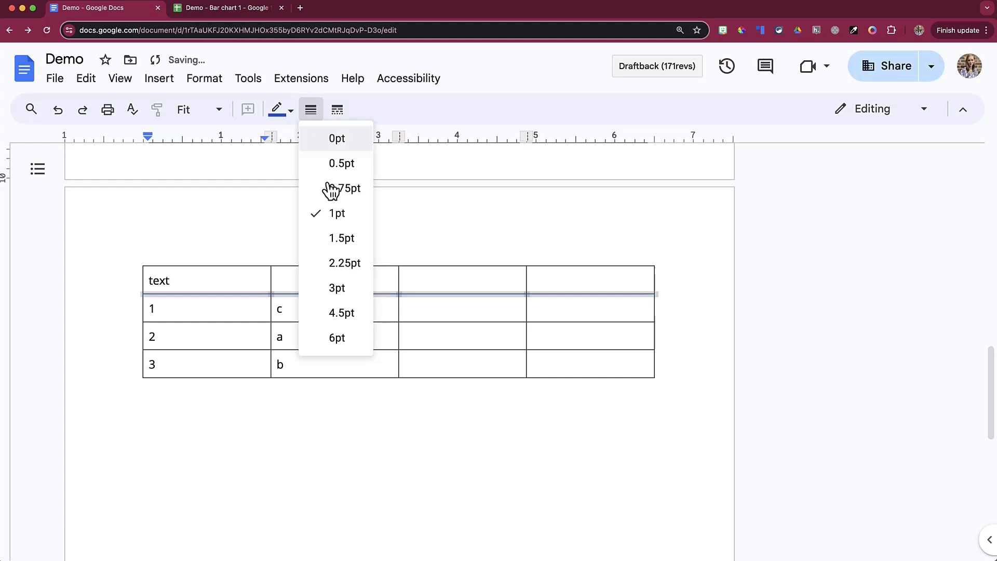
left_click(337, 288)
left_click(337, 109)
left_click(366, 189)
left_click(394, 236)
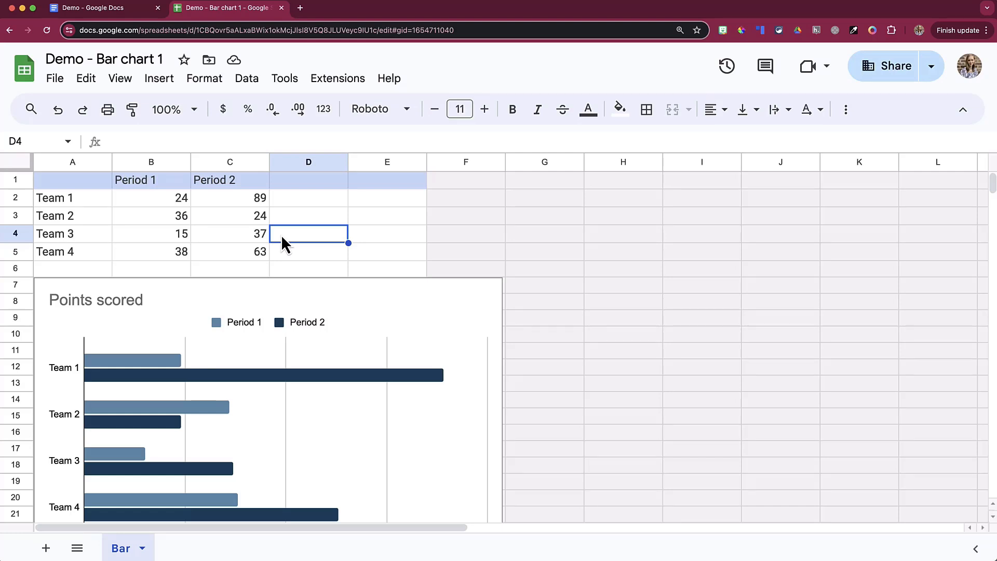
Copy the team points range A1:C5, headers included, from 'Demo - Bar chart 1'.
left_click_drag(61, 183, 248, 251)
key("cmd+c")
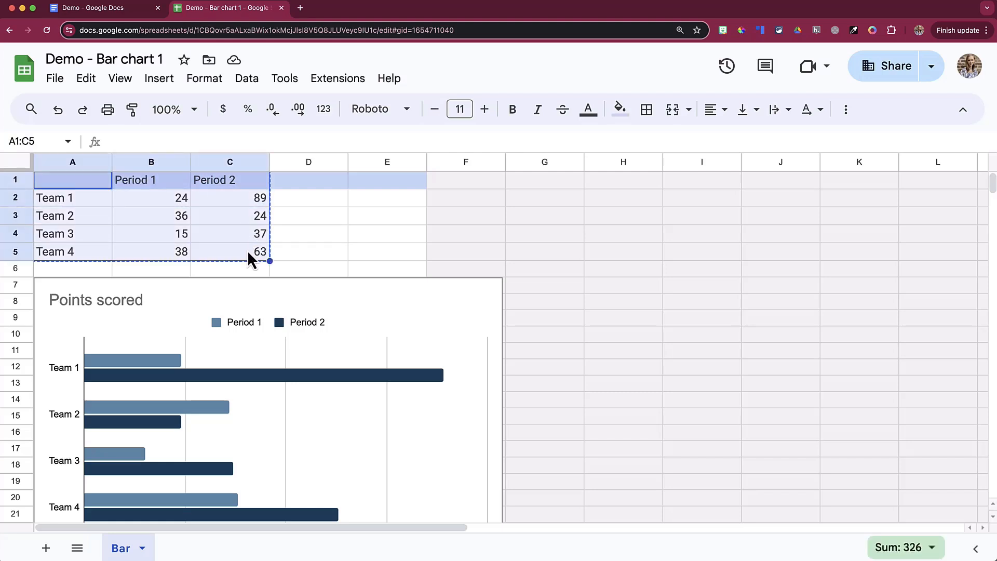
Paste the Team 1–4 Period 1/Period 2 scores into the Demo document, linked to the spreadsheet.
left_click(118, 10)
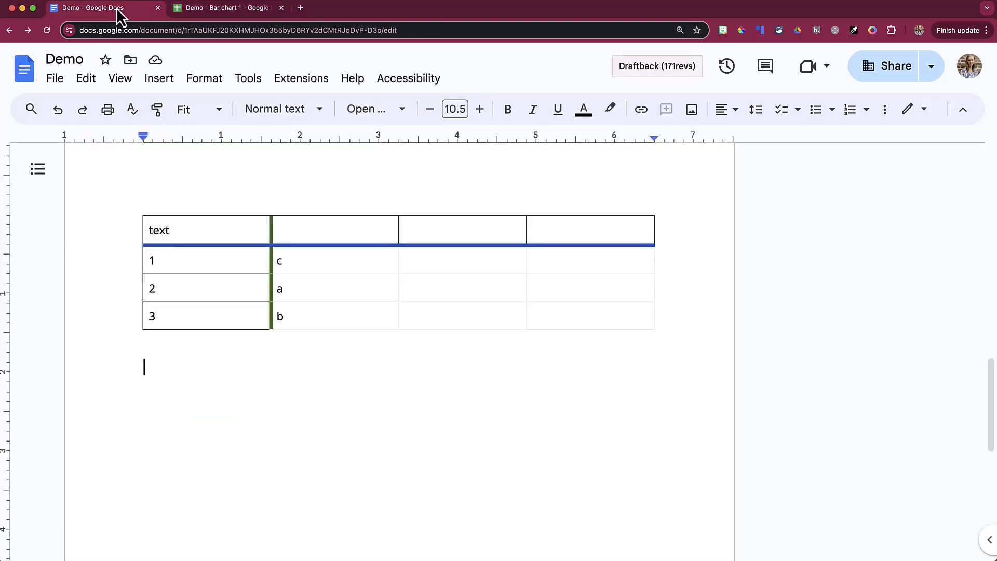
key("cmd+v")
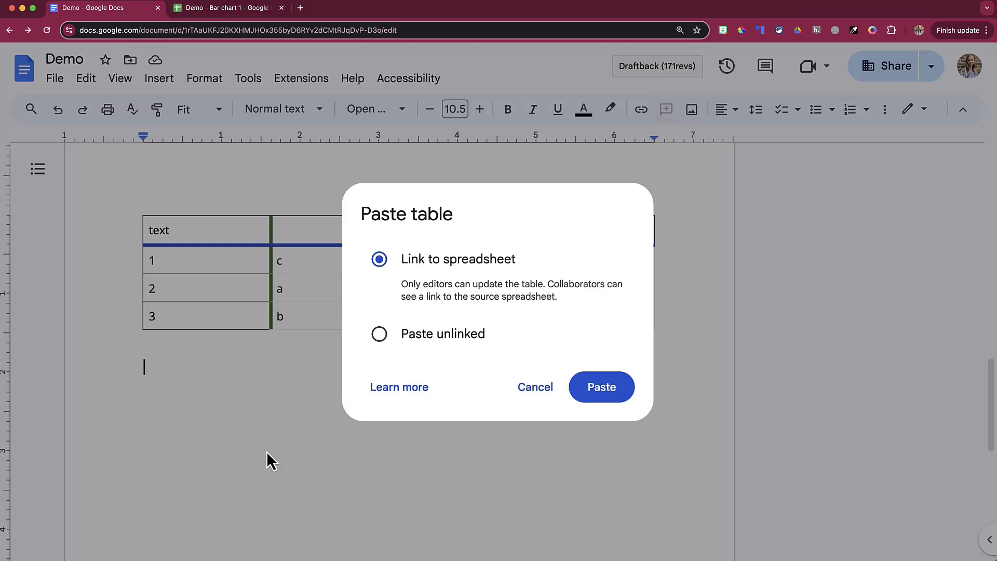
left_click(599, 388)
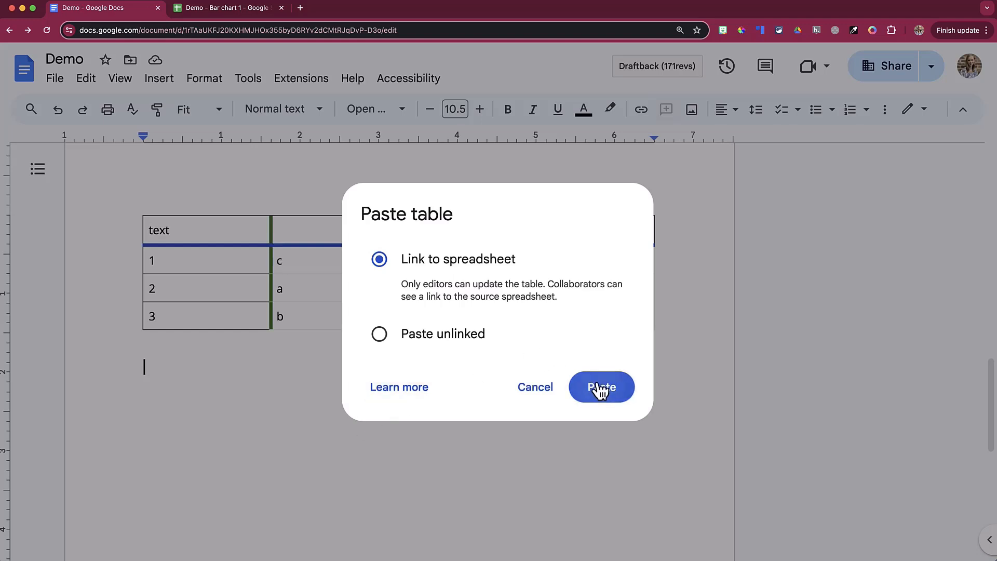
scroll(471, 398, "down", 1)
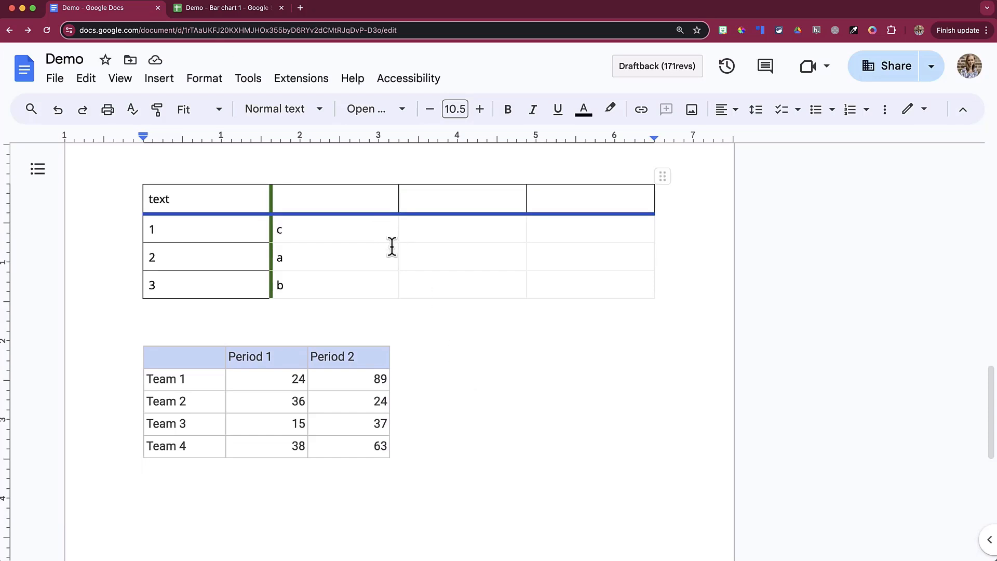
In 'Bar chart 1', change cell B4 (Team 3, Period 1) to 11, then return to Demo.
left_click(269, 14)
left_click(306, 236)
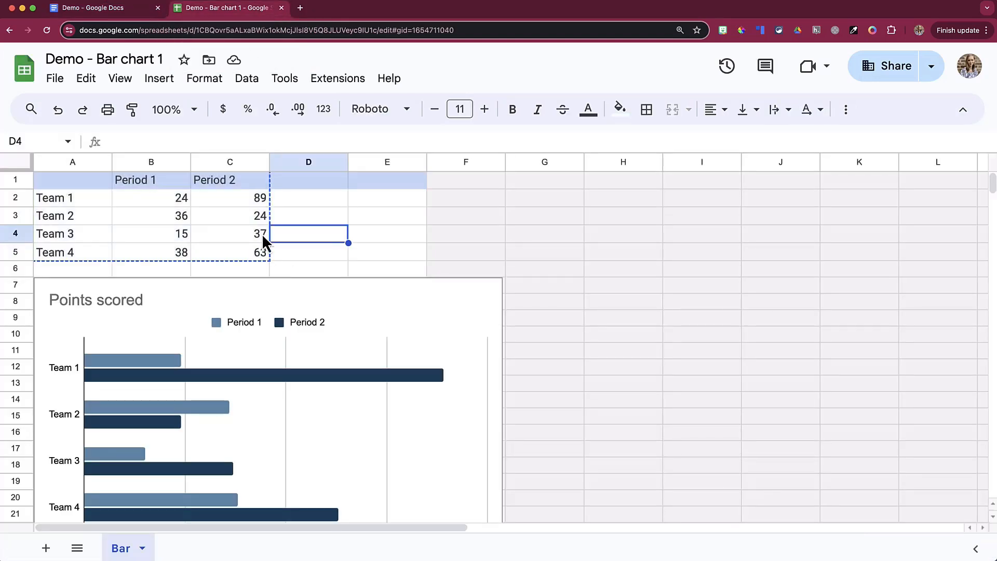
left_click(183, 238)
type("11")
left_click(162, 235)
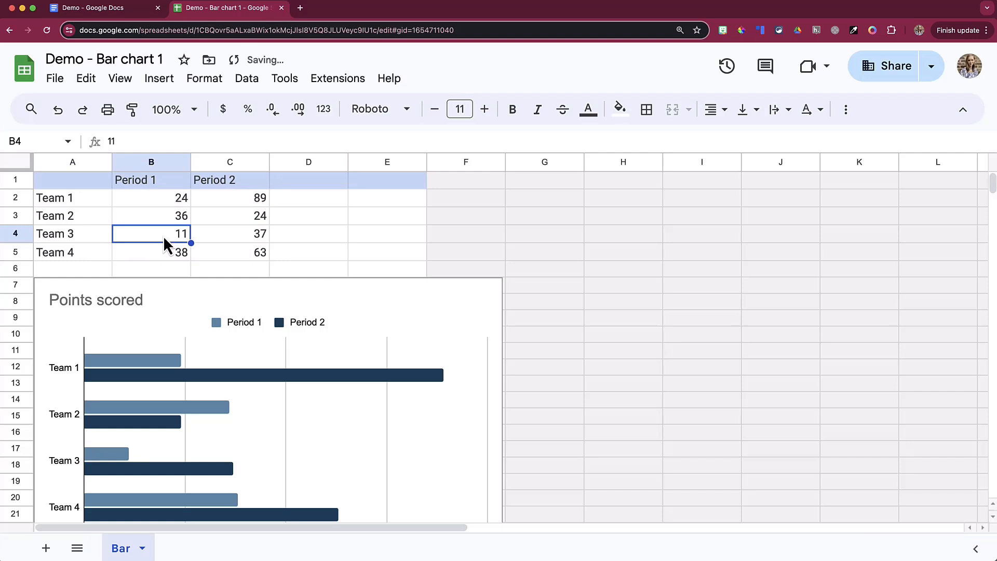
left_click(119, 11)
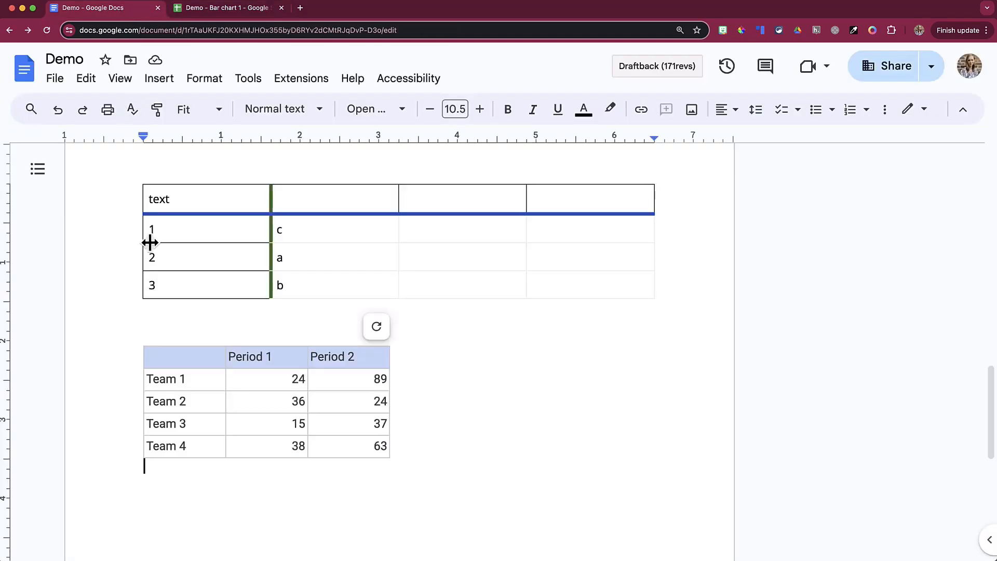
Update the linked table from its source so Team 3's Period 1 shows 11.
left_click(373, 327)
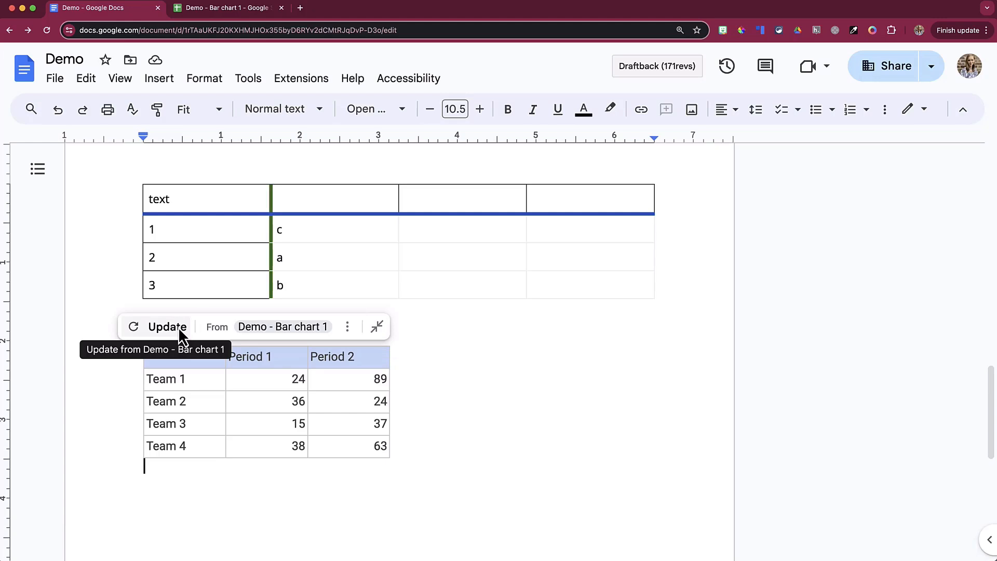
left_click(136, 328)
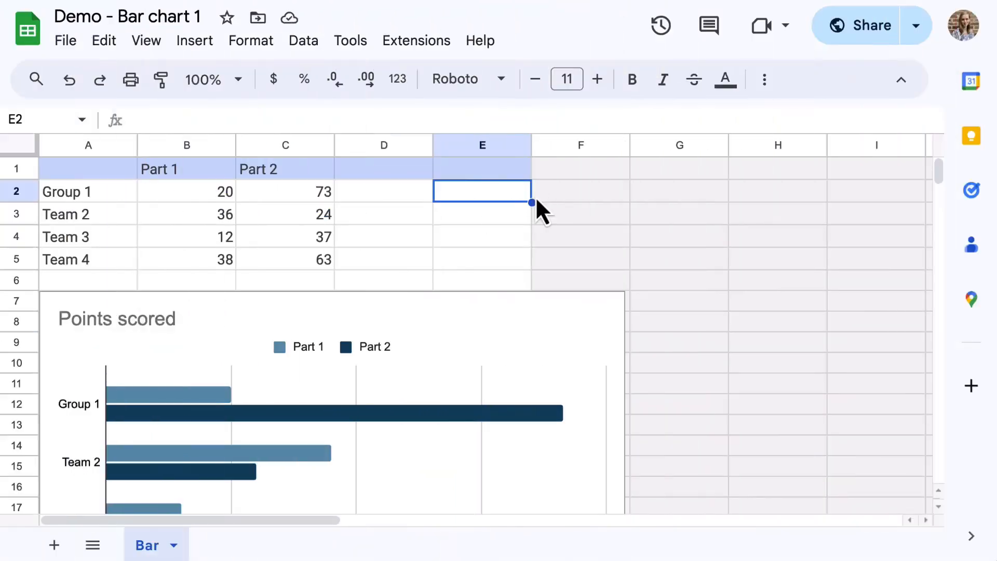
scroll(535, 196, "down", 5)
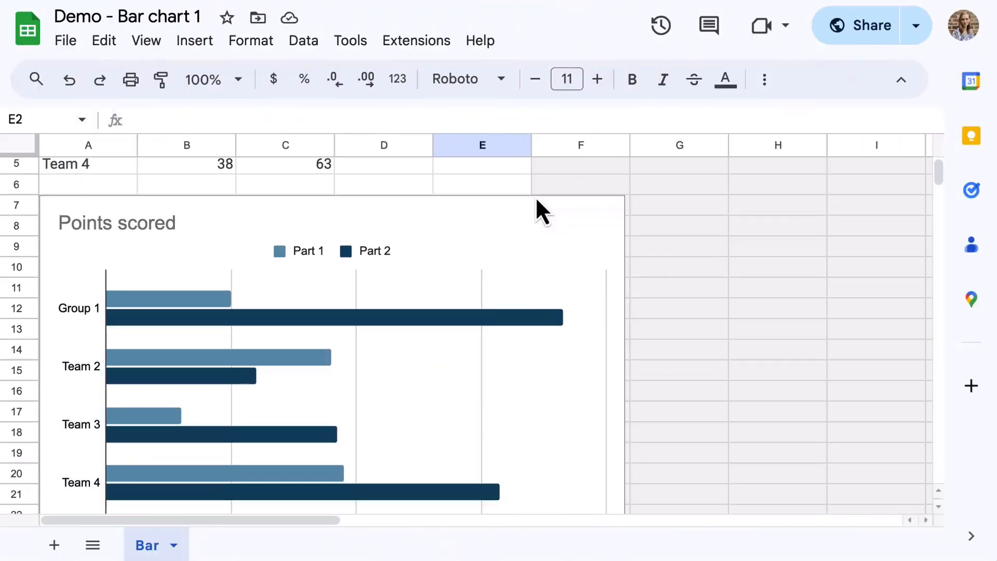
Paste the 'Points scored' bar chart of Part 1 and Part 2 per team into the document, linked to the spreadsheet.
left_click(537, 203)
key("ctrl+v")
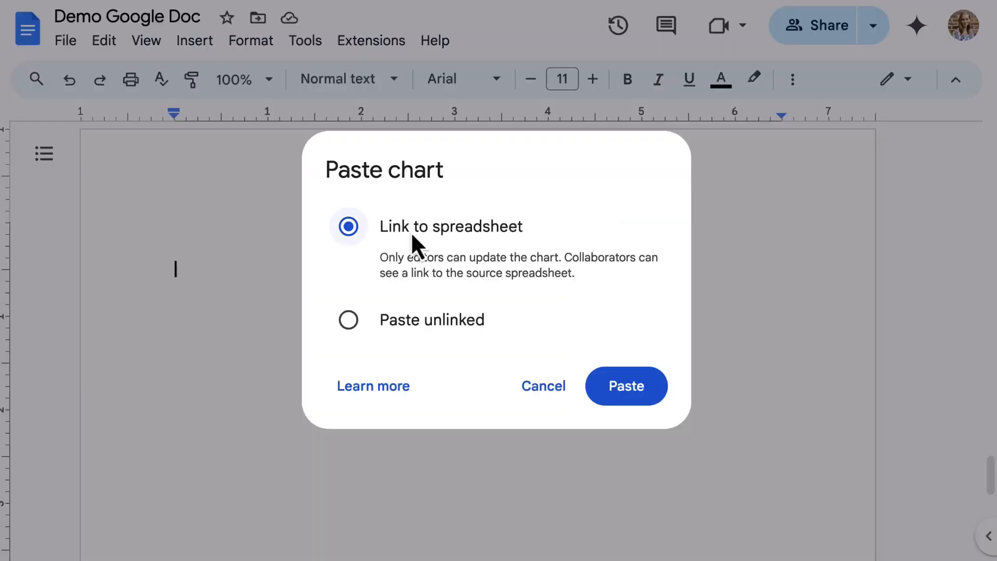
left_click(625, 385)
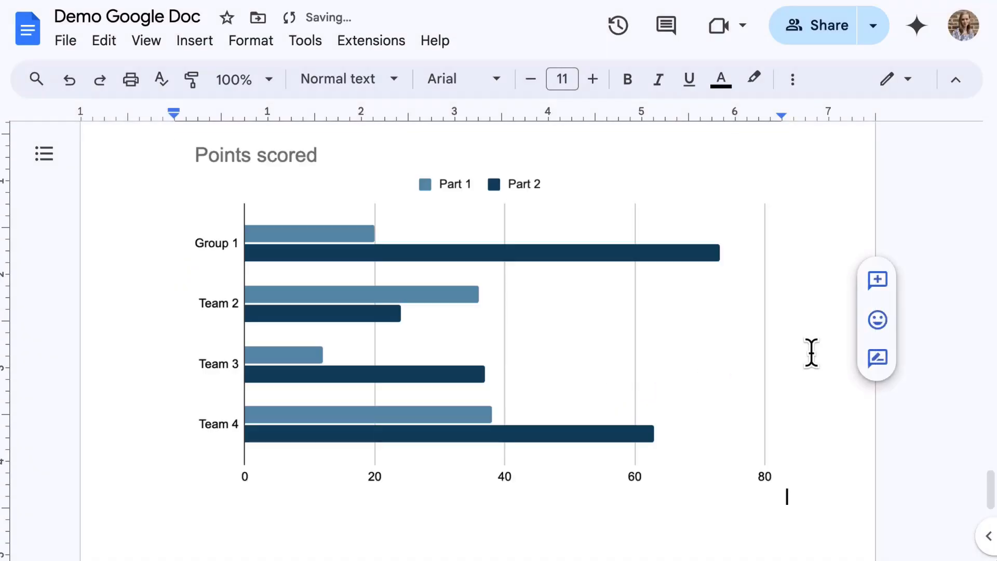
left_click(541, 313)
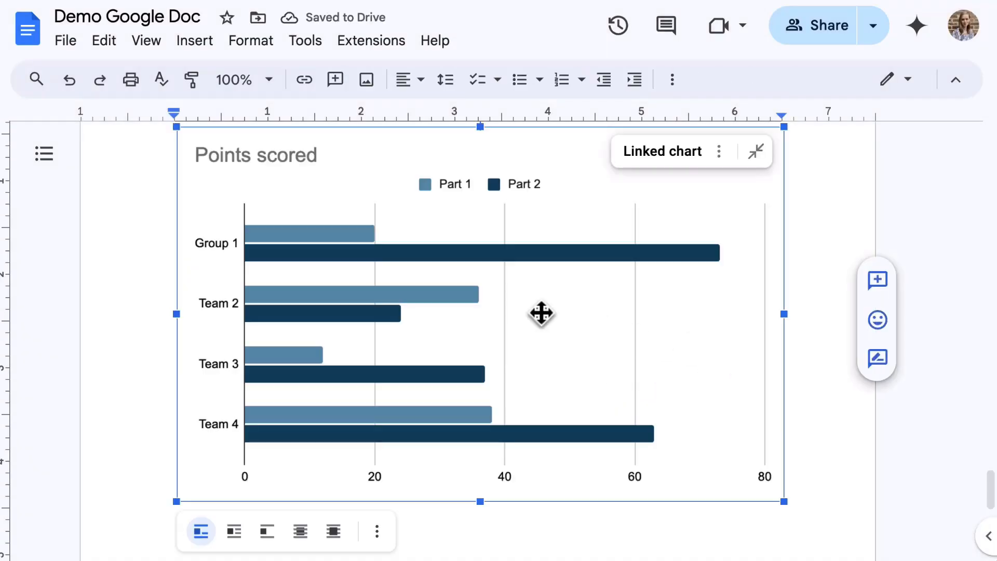
scroll(542, 314, "up", 1)
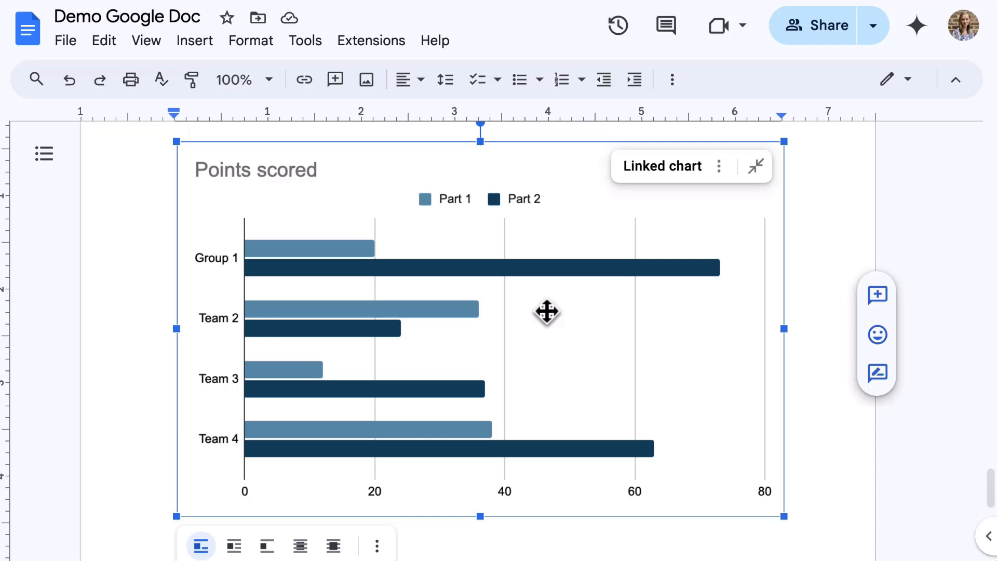
Open the Linked objects panel from the linked chart's options to see 'Demo - Bar chart 1'.
left_click(718, 166)
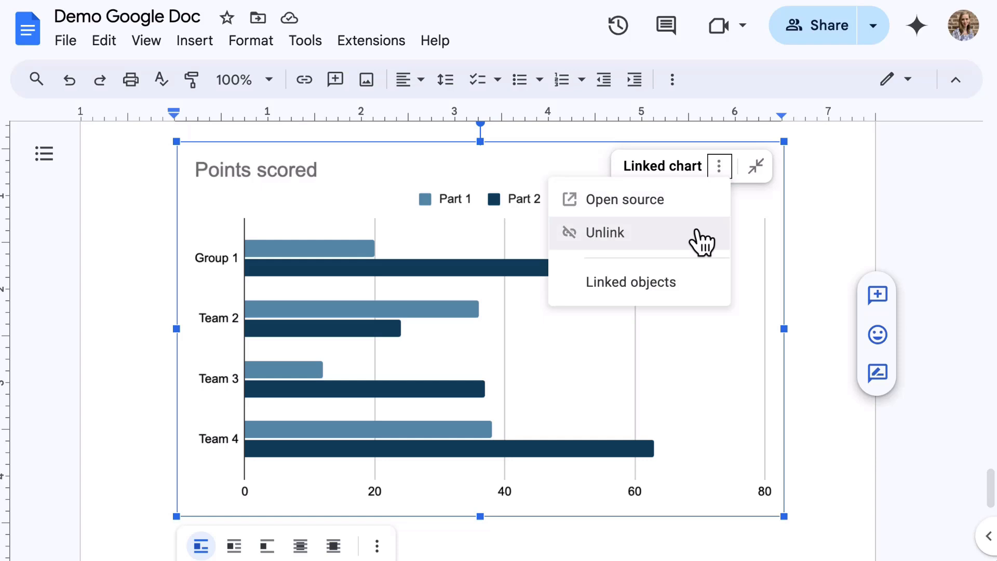
left_click(670, 296)
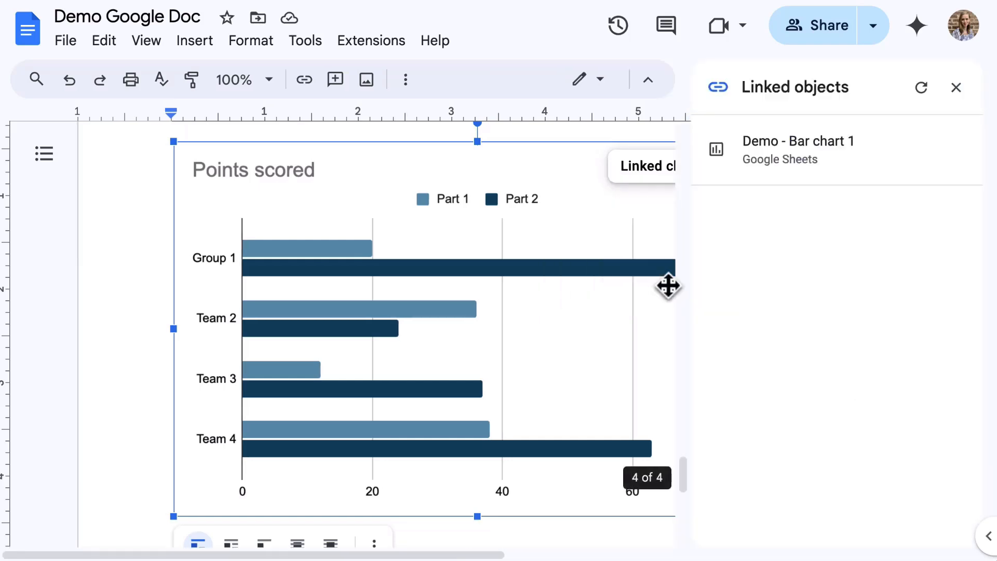